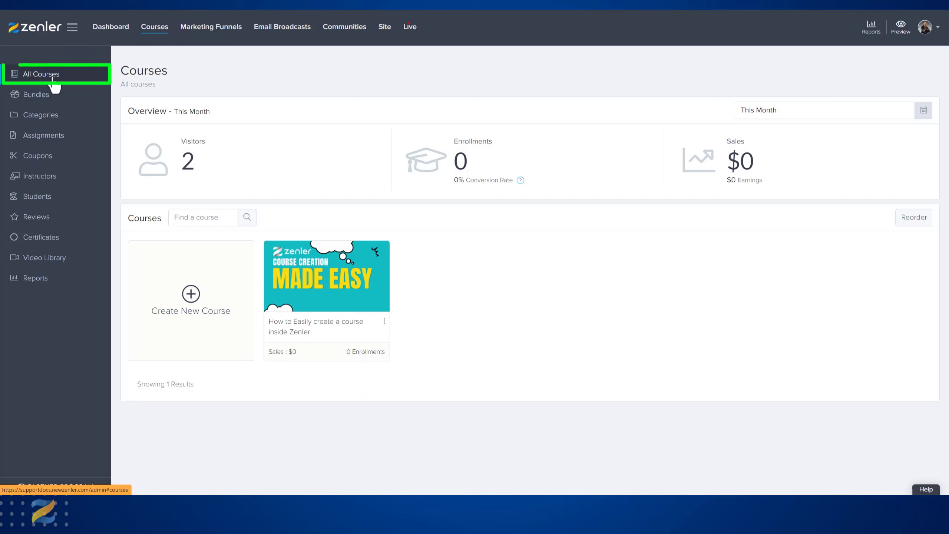
# - Open the "How to Easily create a course inside Zenler" course and rename its untitled curriculum section "Introduction"
pyautogui.click(315, 273)
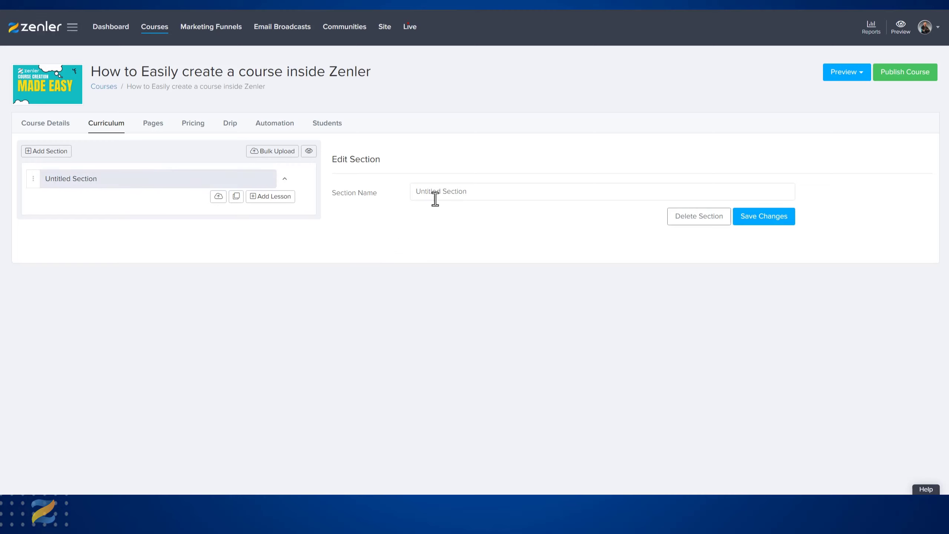
pyautogui.moveTo(472, 192); pyautogui.dragTo(415, 192)
pyautogui.write('Introduction')
pyautogui.click(758, 221)
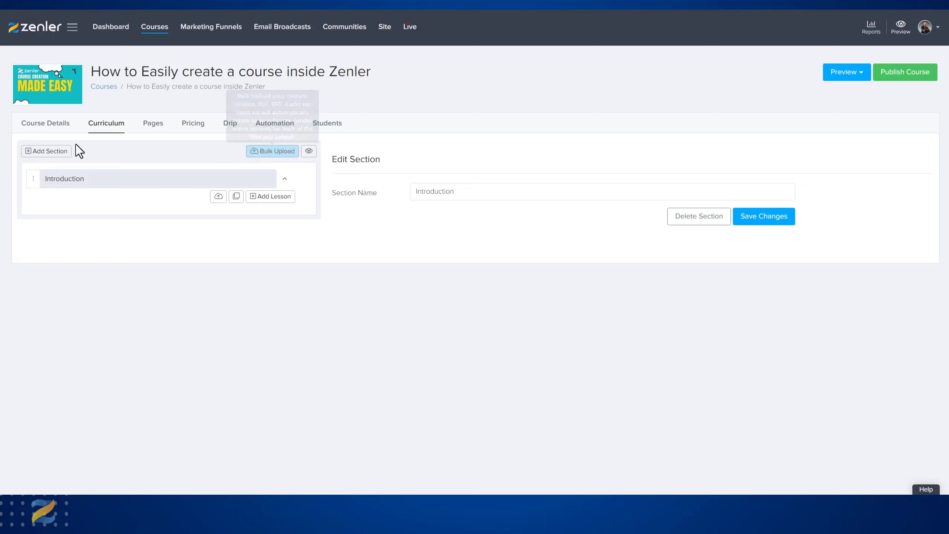
# - Add a second section named "Videos" to the course curriculum and save it
pyautogui.click(53, 153)
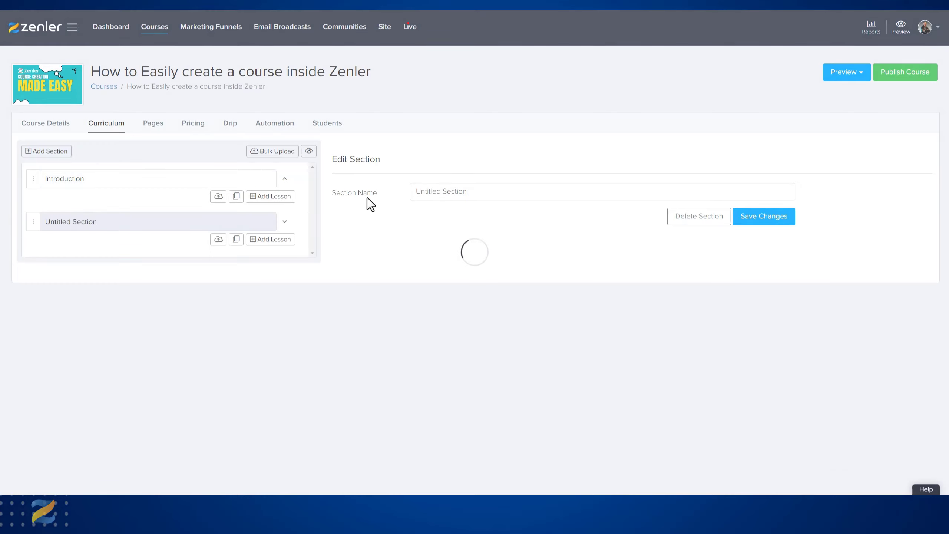
pyautogui.tripleClick(475, 191)
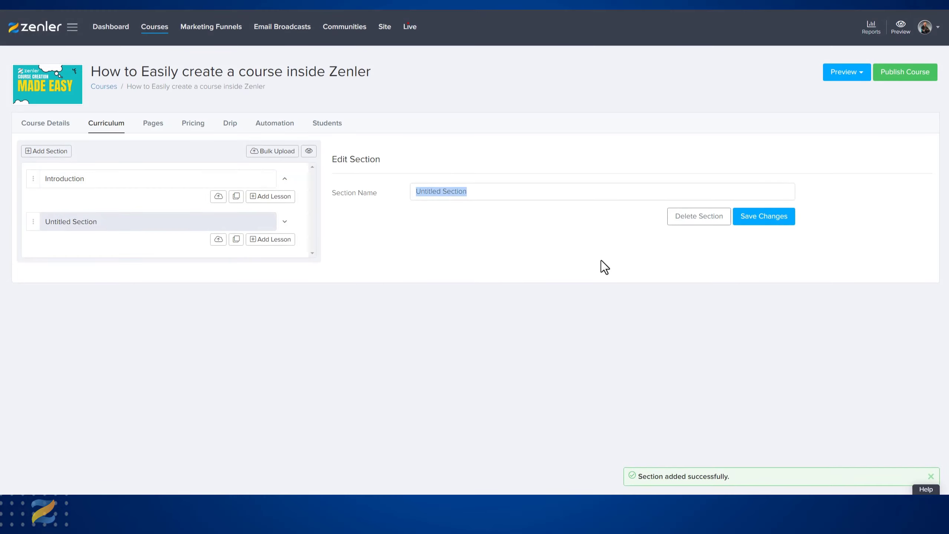
pyautogui.write('Videos')
pyautogui.click(742, 220)
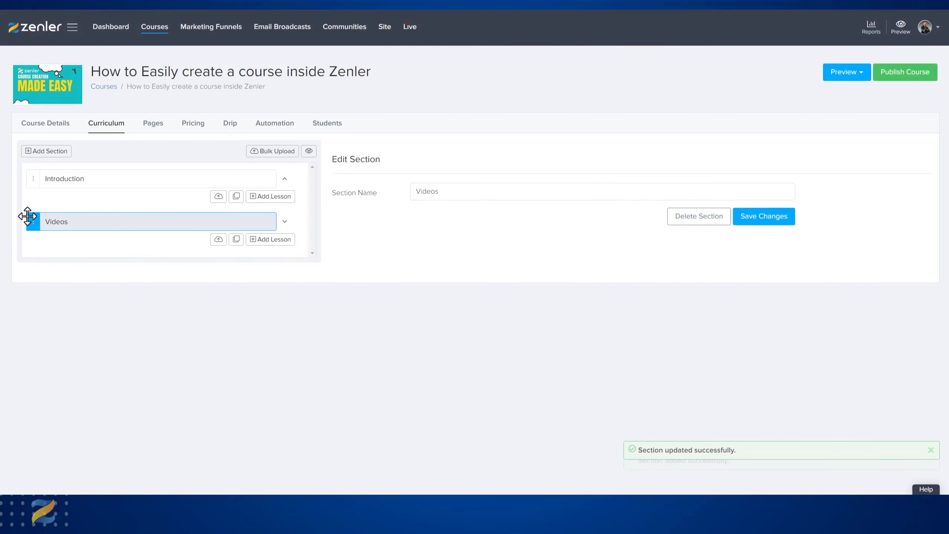
pyautogui.click(63, 227)
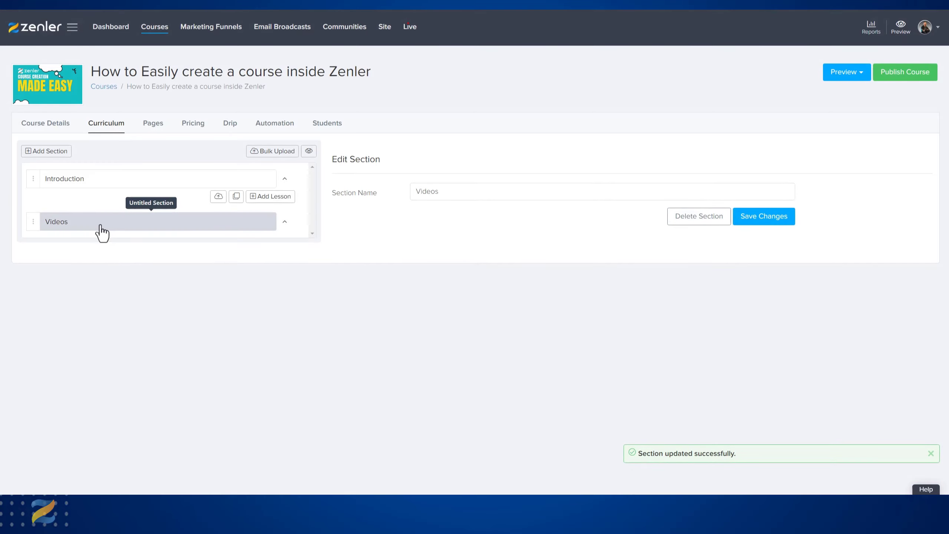
# - Examine the file sources for bulk upload and the available course preview options
pyautogui.click(271, 153)
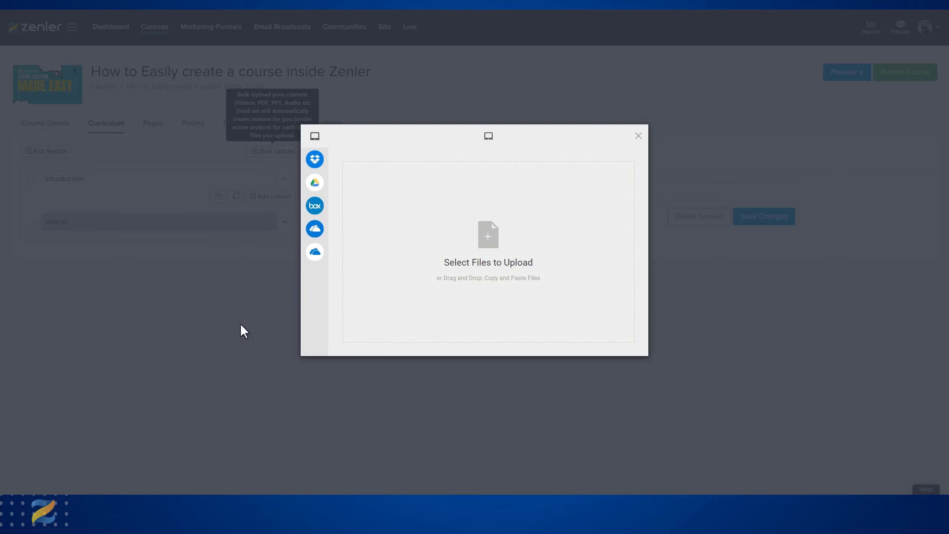
pyautogui.click(639, 138)
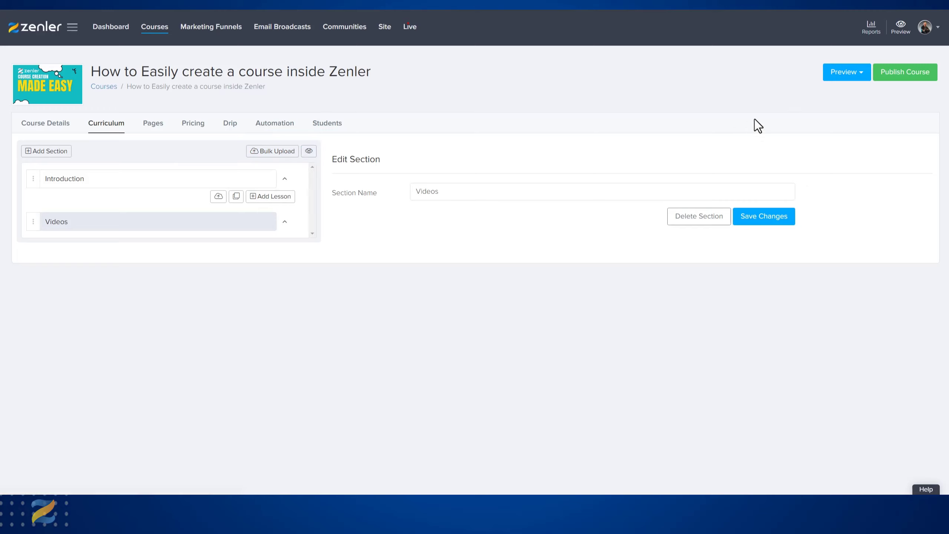
pyautogui.click(860, 74)
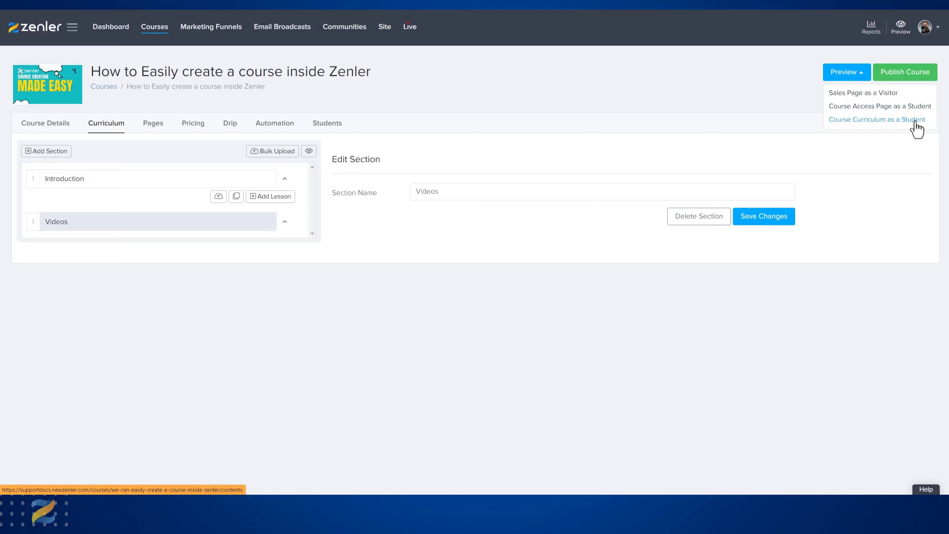
pyautogui.click(721, 103)
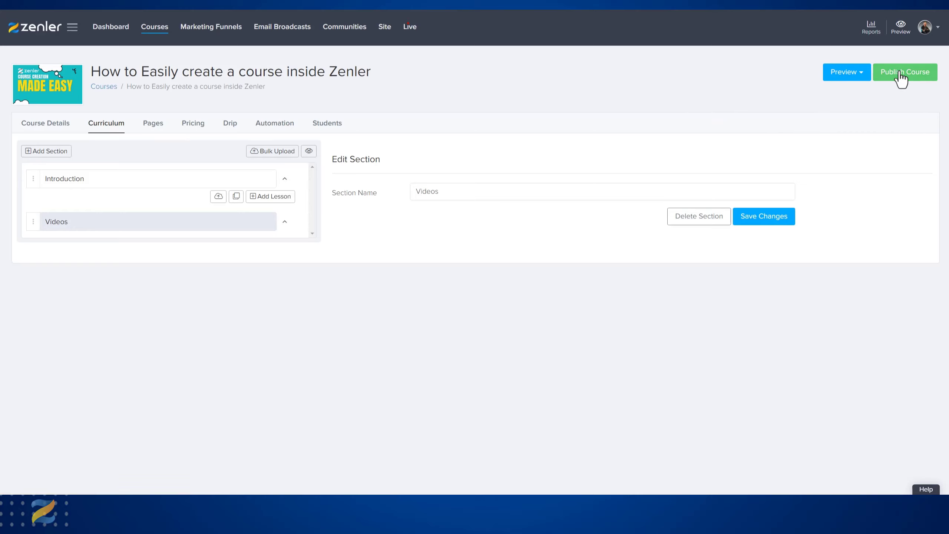
# - Add a lesson named "Welcome to the Course" to the Introduction section and save it
pyautogui.click(154, 182)
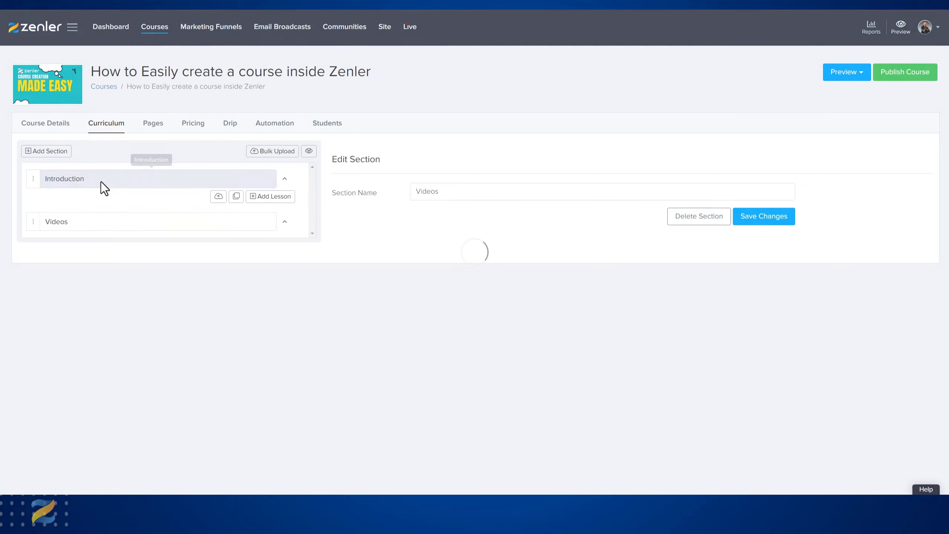
pyautogui.click(285, 180)
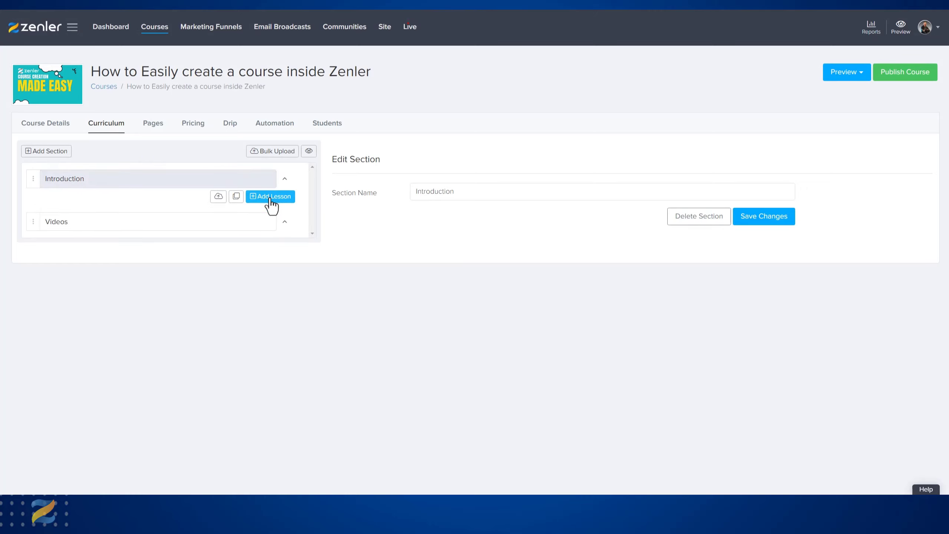
pyautogui.click(270, 199)
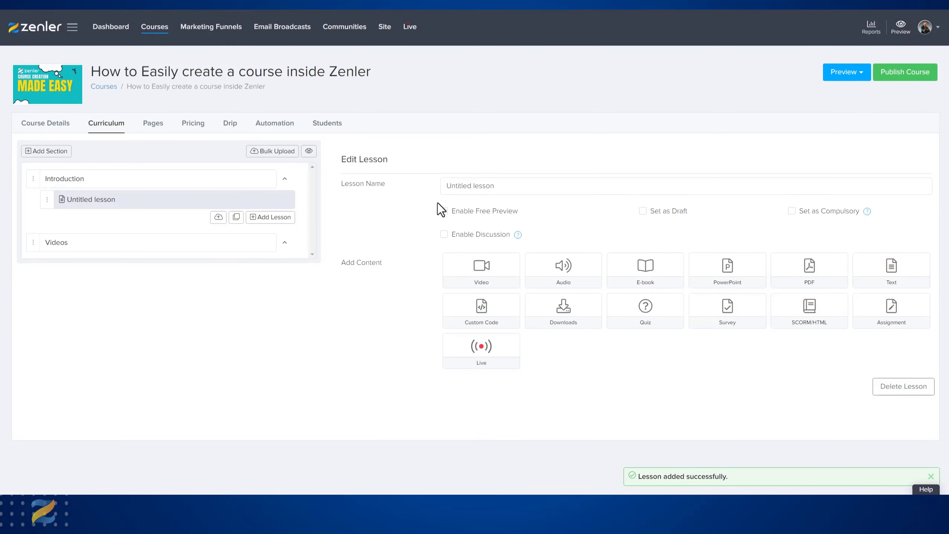
pyautogui.moveTo(503, 184); pyautogui.dragTo(431, 184)
pyautogui.write('Welcome ')
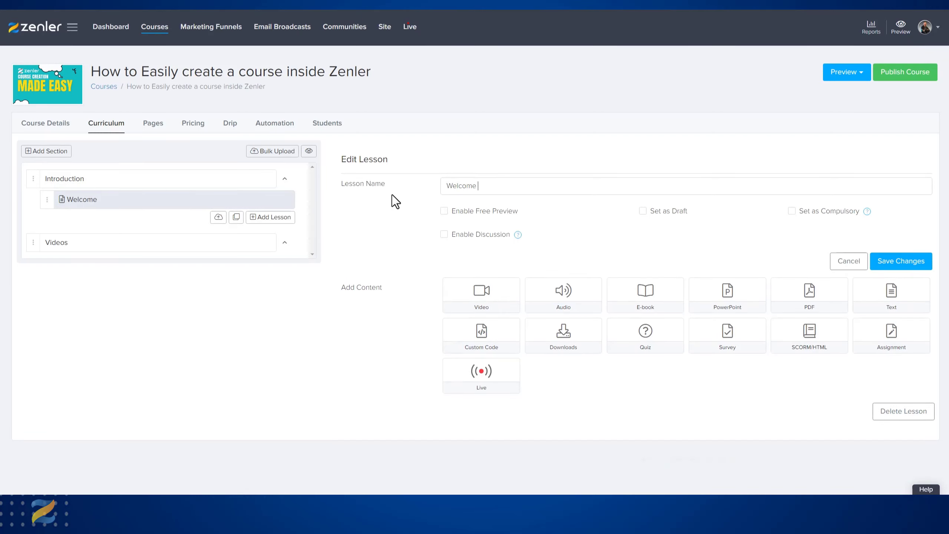
pyautogui.write('to the Course')
pyautogui.click(891, 261)
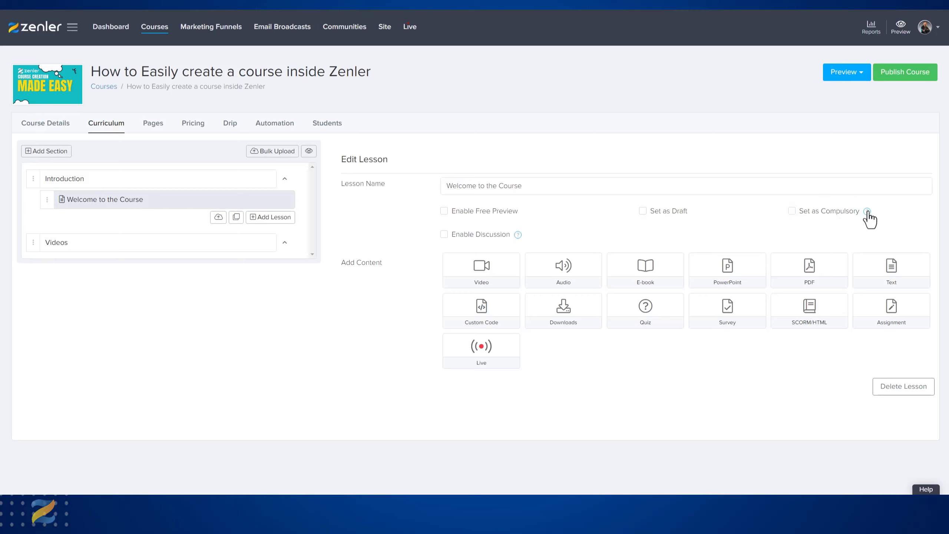
# - Start a text content block in the lesson and enter the line "Weclome to the Course"
pyautogui.moveTo(867, 212)
pyautogui.moveTo(518, 235)
pyautogui.click(892, 269)
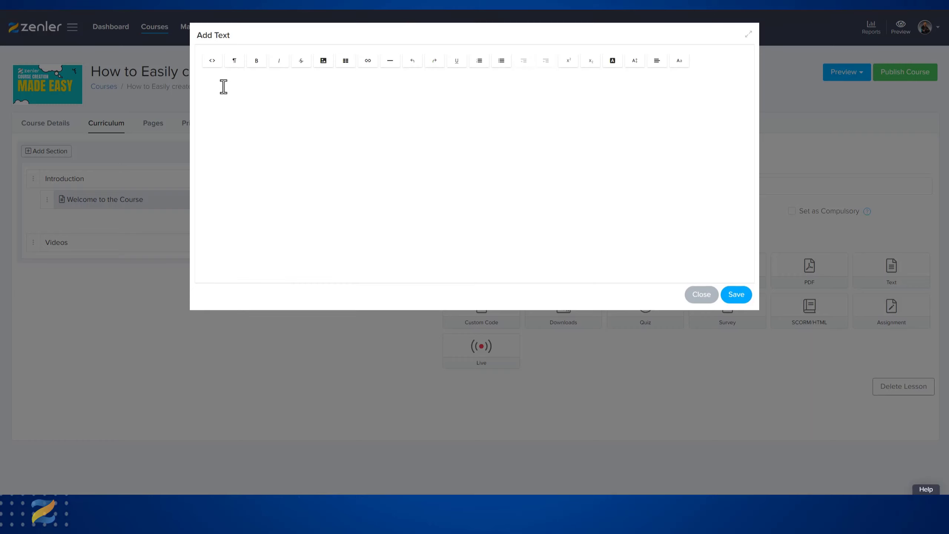
pyautogui.click(223, 87)
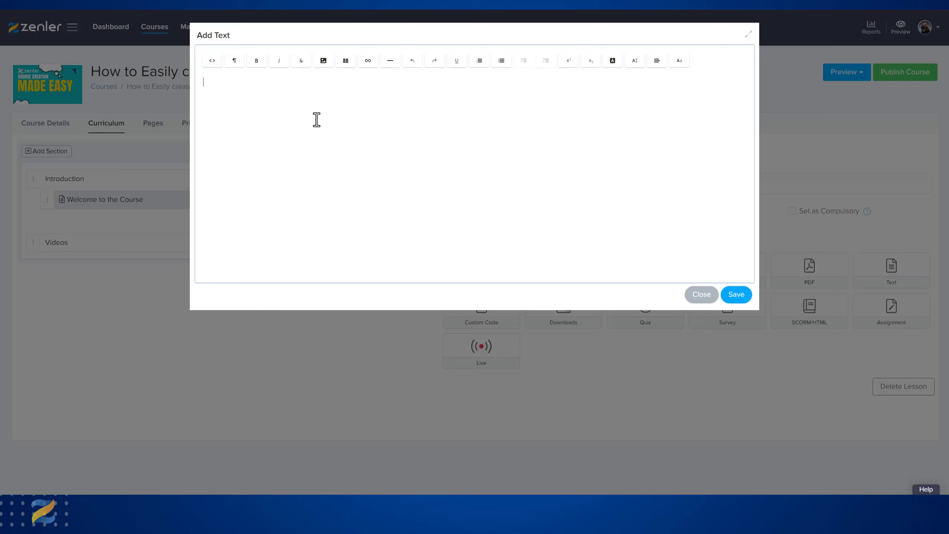
pyautogui.write('Weclome to the COurse')
pyautogui.moveTo(265, 83); pyautogui.dragTo(196, 90)
pyautogui.write('o')
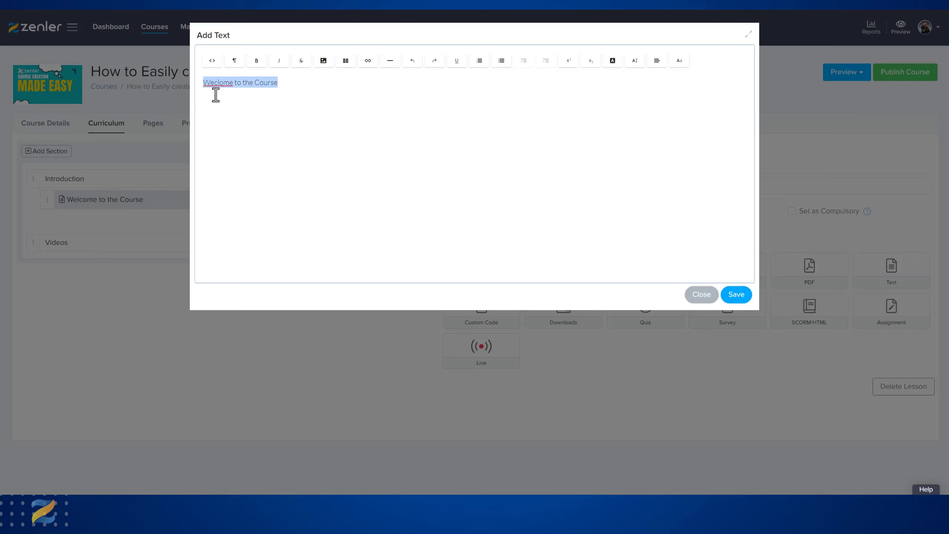
# - Format the entered line as Heading 1 and correct its first word to "Welcome"
pyautogui.click(234, 62)
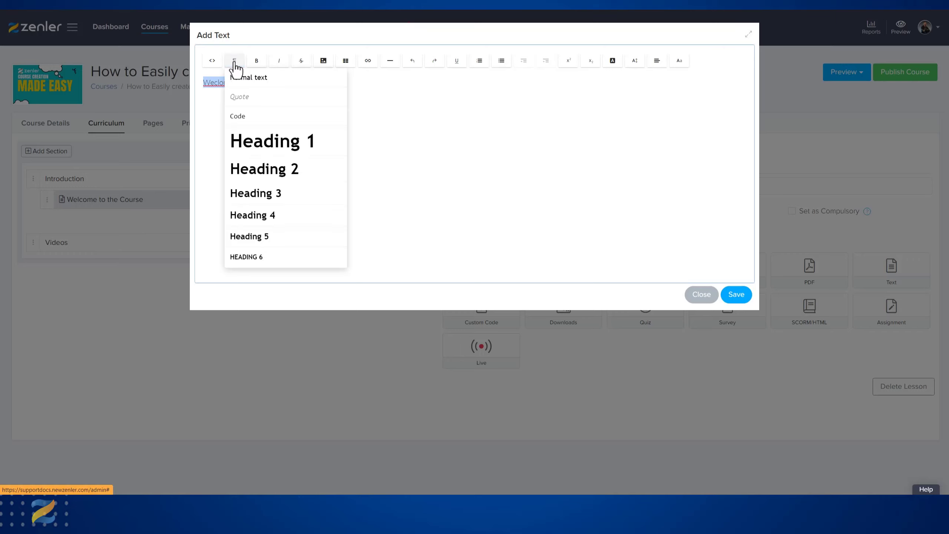
pyautogui.click(257, 148)
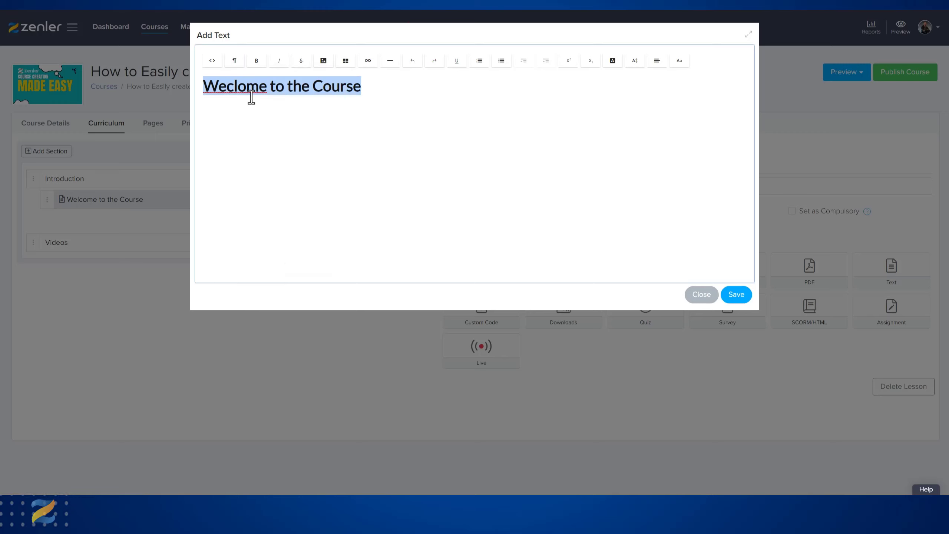
pyautogui.click(245, 87)
pyautogui.click(237, 87)
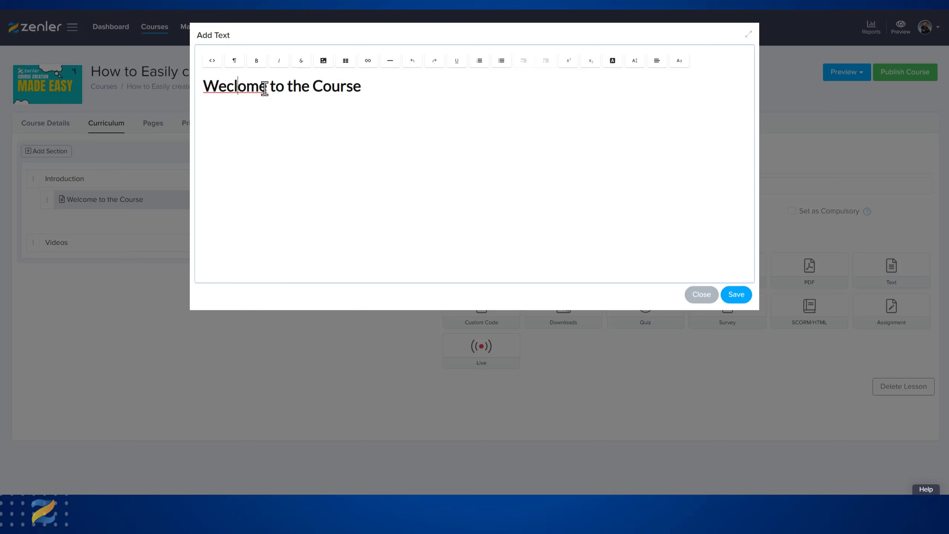
pyautogui.press('BackSpace')
pyautogui.write('c')
# - Add a paragraph below the heading: "Welcome to this course see how Zenler can benefit you and speed up creativity."
pyautogui.click(393, 85)
pyautogui.write('Welcome to this')
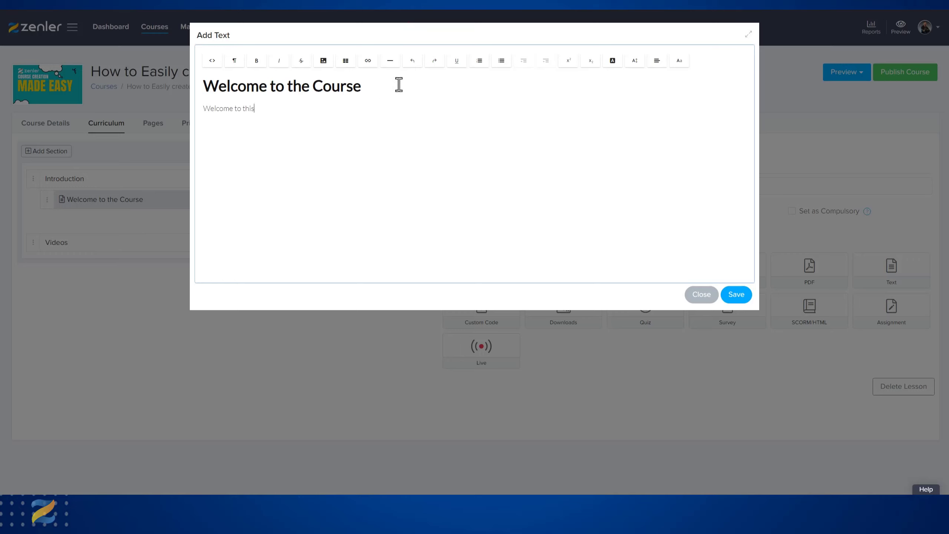
pyautogui.write(' course see how Zenler can bebefite you and speed up creativity')
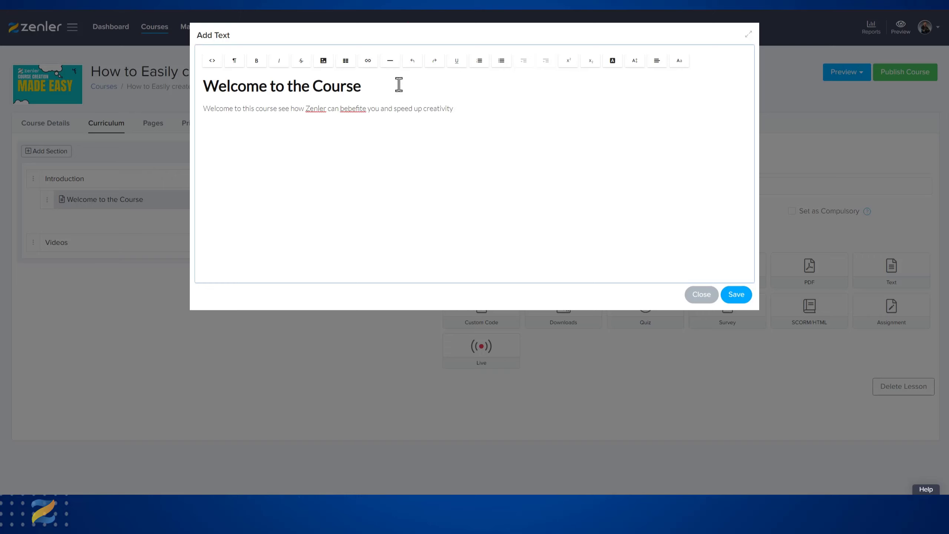
pyautogui.rightClick(355, 108)
pyautogui.click(366, 118)
pyautogui.write('.')
# - Add a second paragraph: "This First lesson will welcome you to the course, and prepare you for the various stages of this Course."
pyautogui.press('Return')
pyautogui.write('THis First lesson will welcome you to the course')
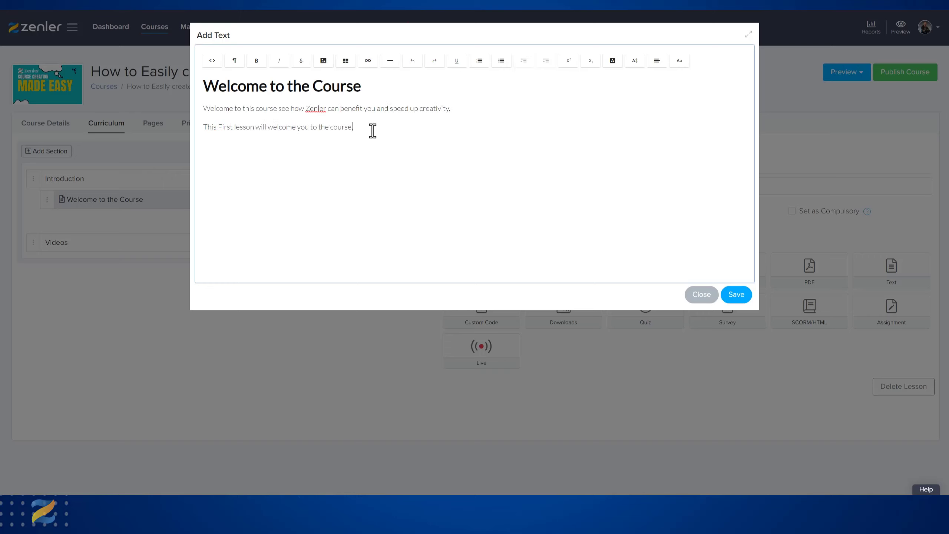
pyautogui.write(', and prepare you for the various stages of this Course.')
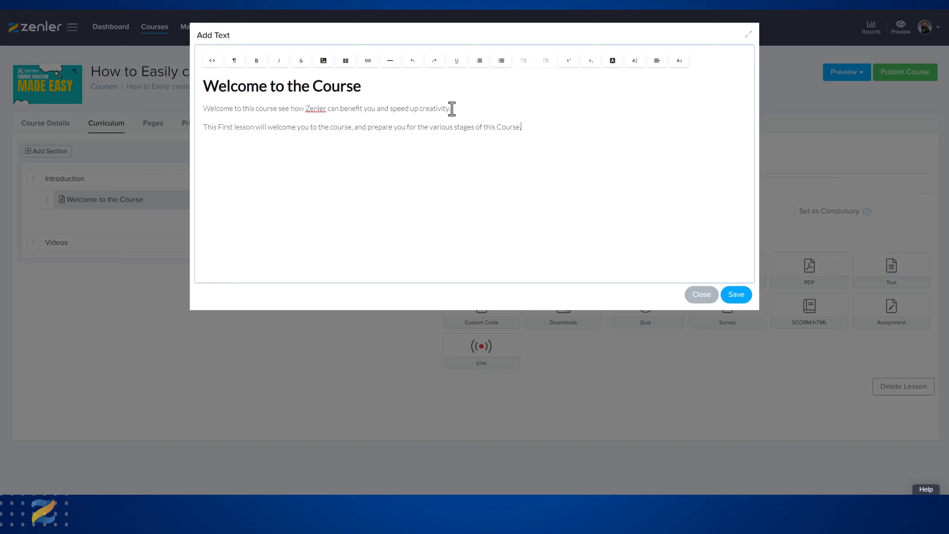
# - View the text block's HTML source and return to the formatted view
pyautogui.moveTo(451, 108); pyautogui.dragTo(341, 110)
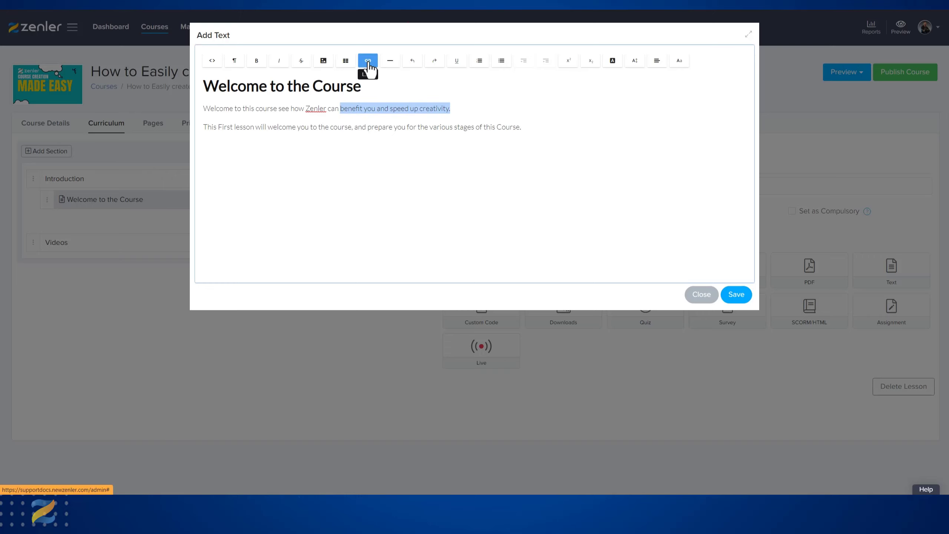
pyautogui.click(213, 65)
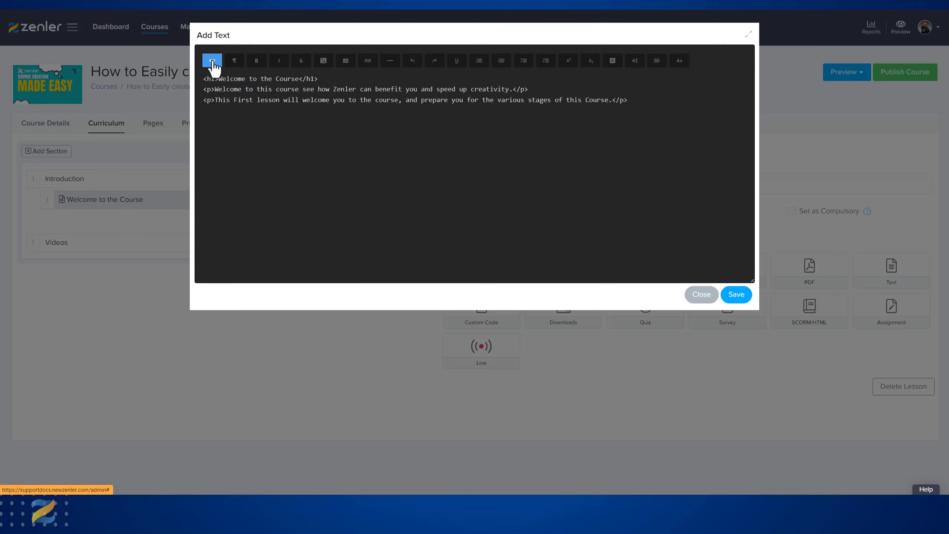
pyautogui.click(212, 64)
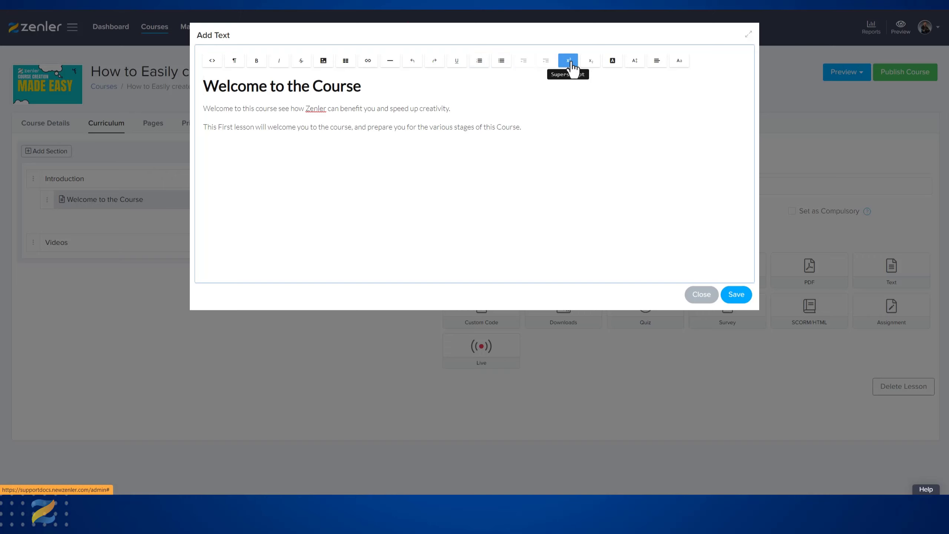
# - Colour the "Welcome to the Course" heading blue and save the text block to the lesson
pyautogui.moveTo(360, 89); pyautogui.dragTo(204, 93)
pyautogui.click(615, 62)
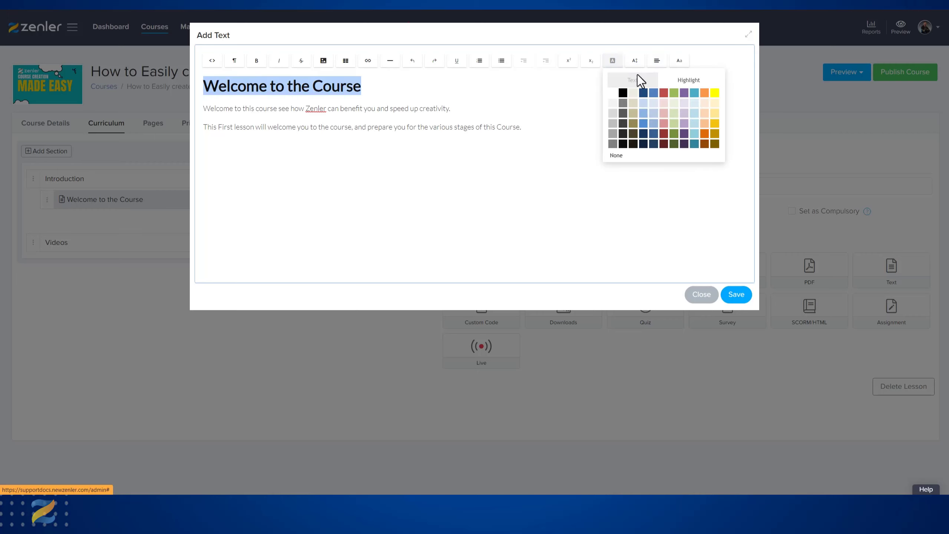
pyautogui.click(653, 93)
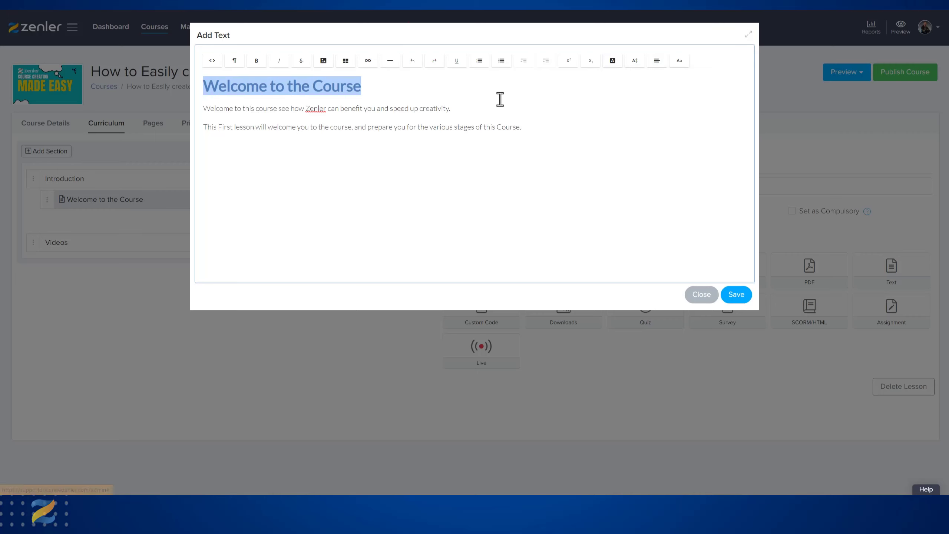
pyautogui.click(493, 97)
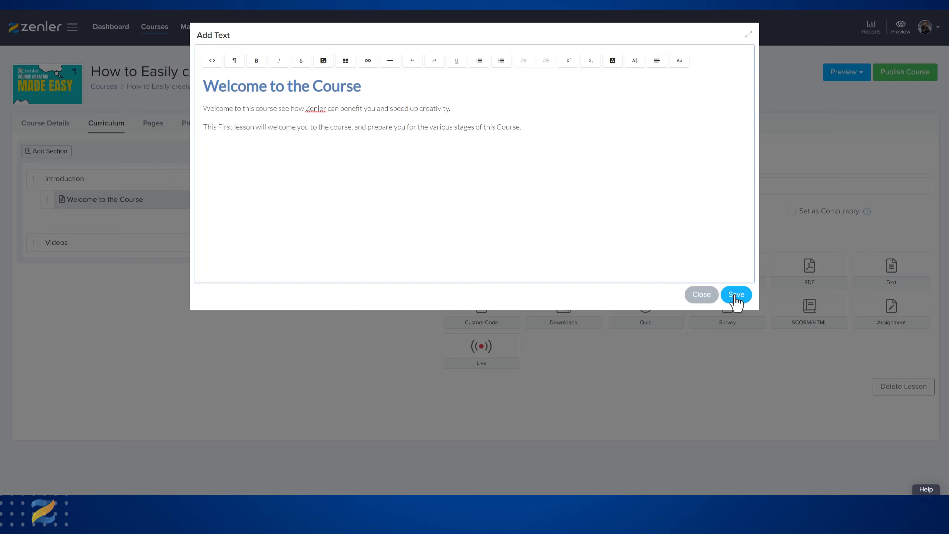
pyautogui.click(730, 294)
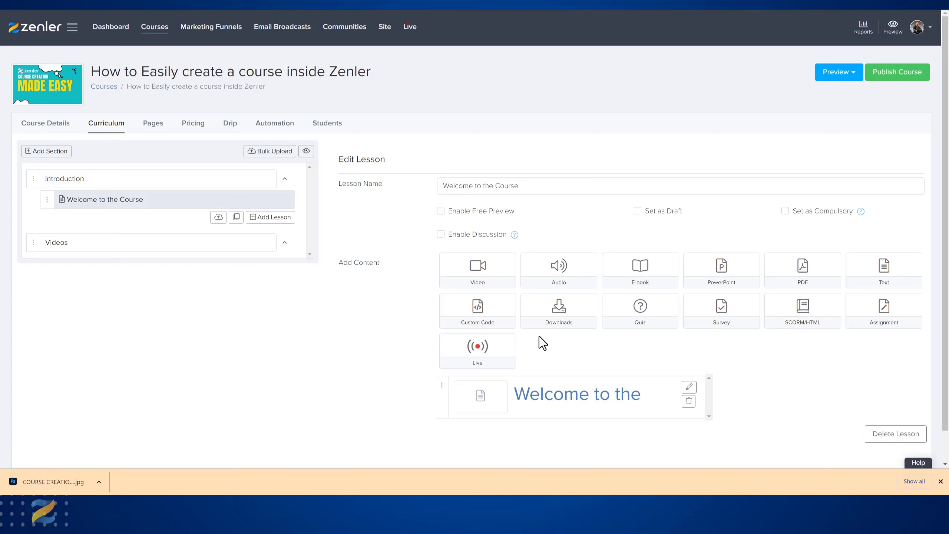
# - Start adding a video to the Welcome to the Course lesson and review the upload, video library and embed code options
pyautogui.click(477, 275)
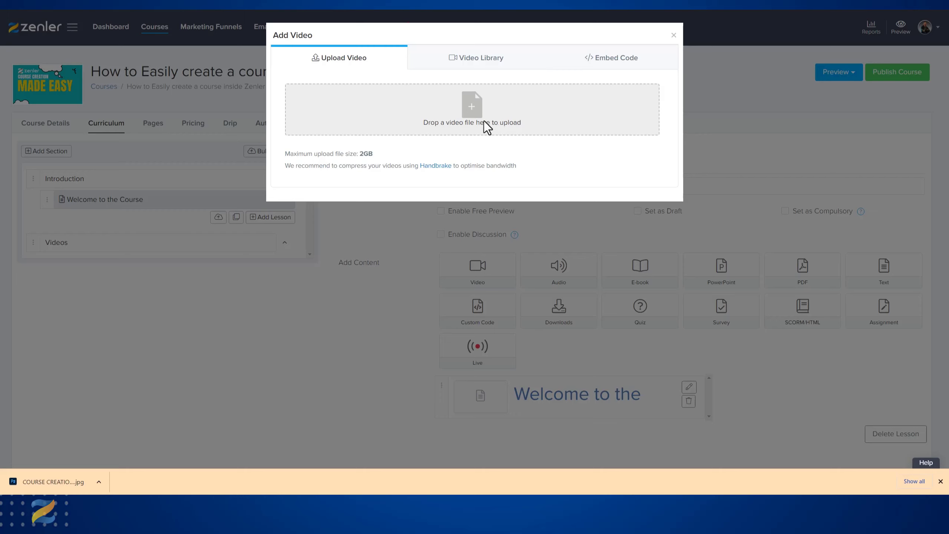
pyautogui.click(482, 63)
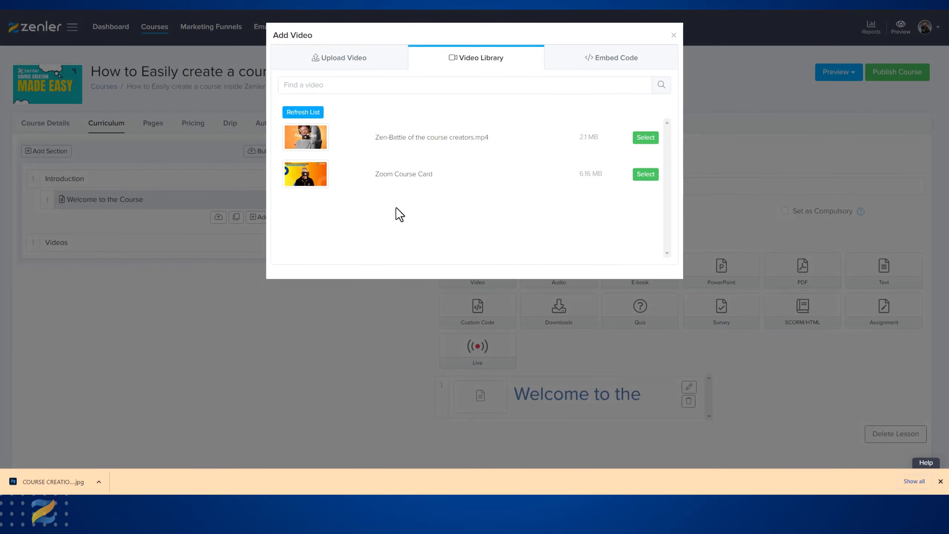
pyautogui.click(356, 62)
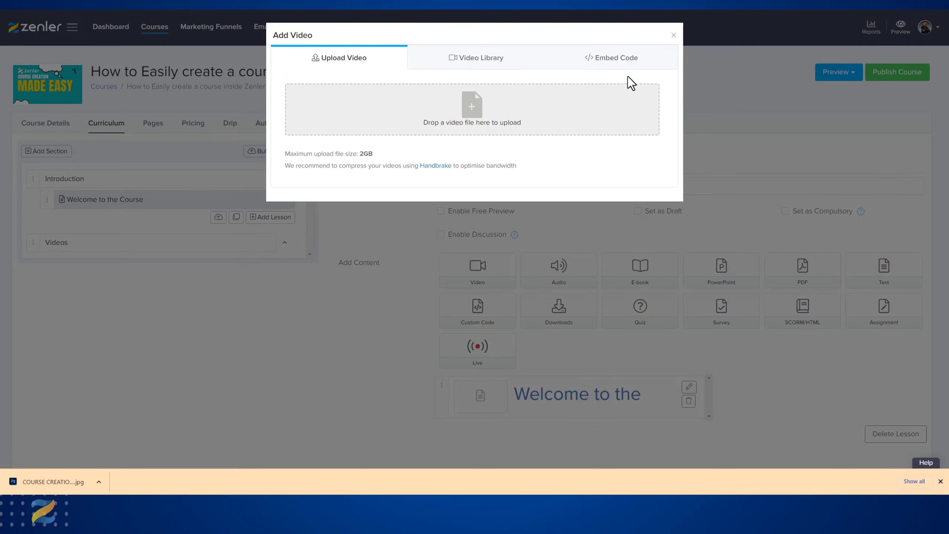
pyautogui.click(619, 60)
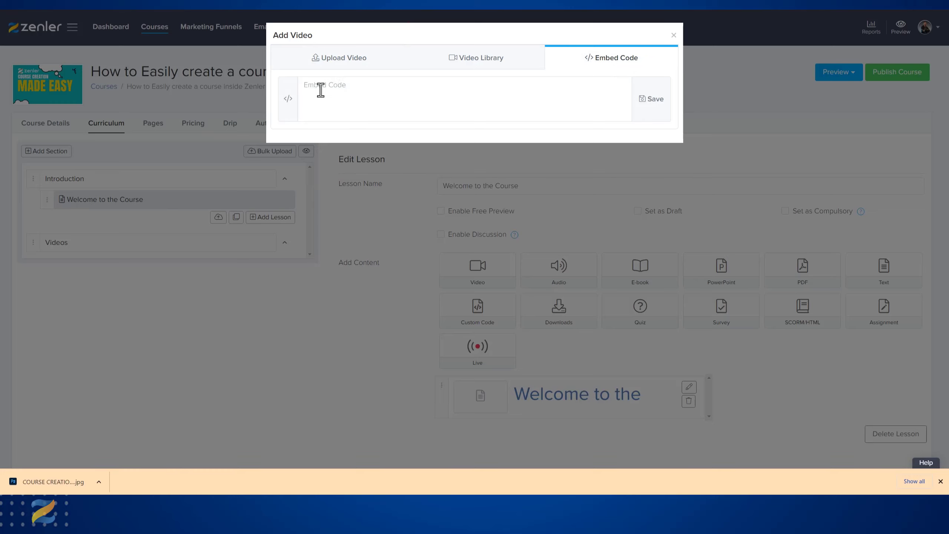
# - Upload the WELCOME video file from the computer to the Welcome to the Course lesson
pyautogui.click(343, 60)
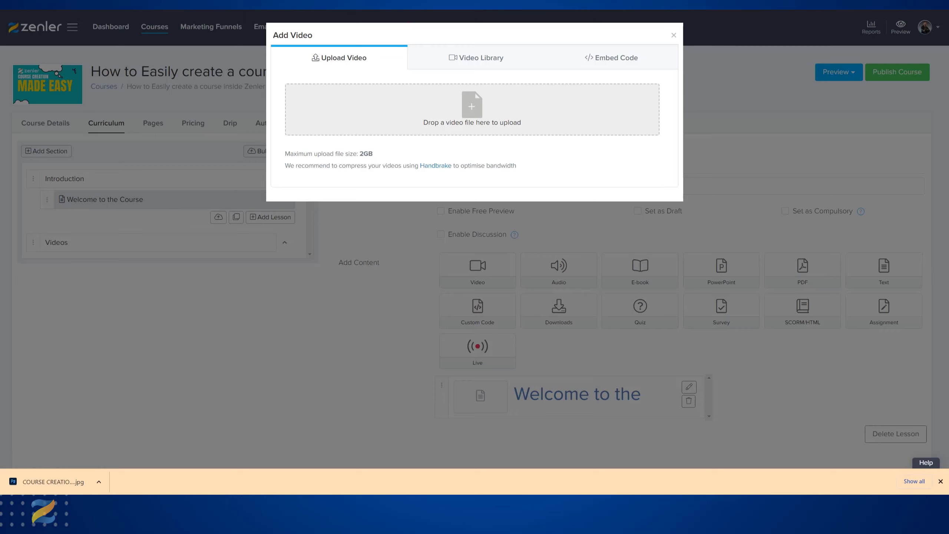
pyautogui.moveTo(843, 248); pyautogui.dragTo(466, 112)
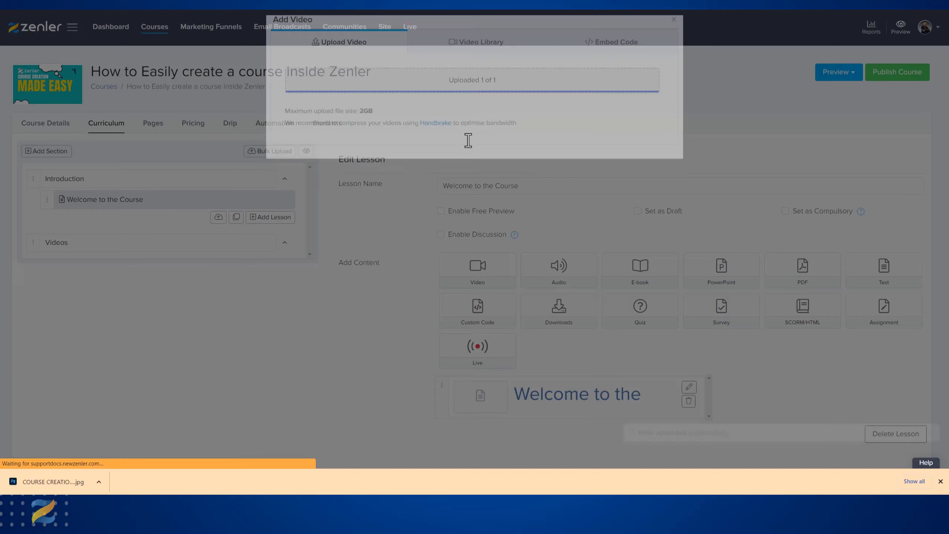
pyautogui.scroll(-2, 409, 325)
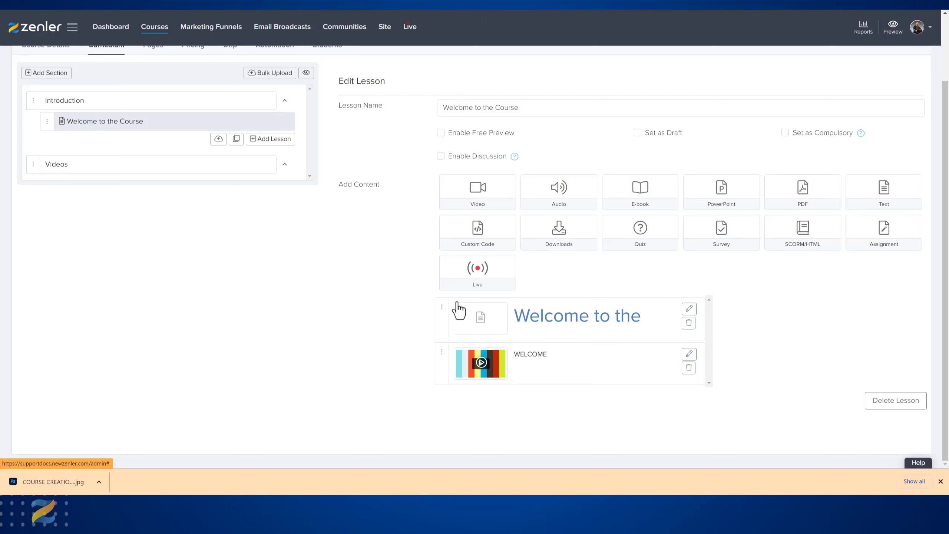
pyautogui.moveTo(443, 318)
pyautogui.mouseDown()
pyautogui.moveTo(441, 360)
pyautogui.moveTo(451, 354)
pyautogui.moveTo(425, 355)
pyautogui.moveTo(440, 333)
pyautogui.mouseUp()
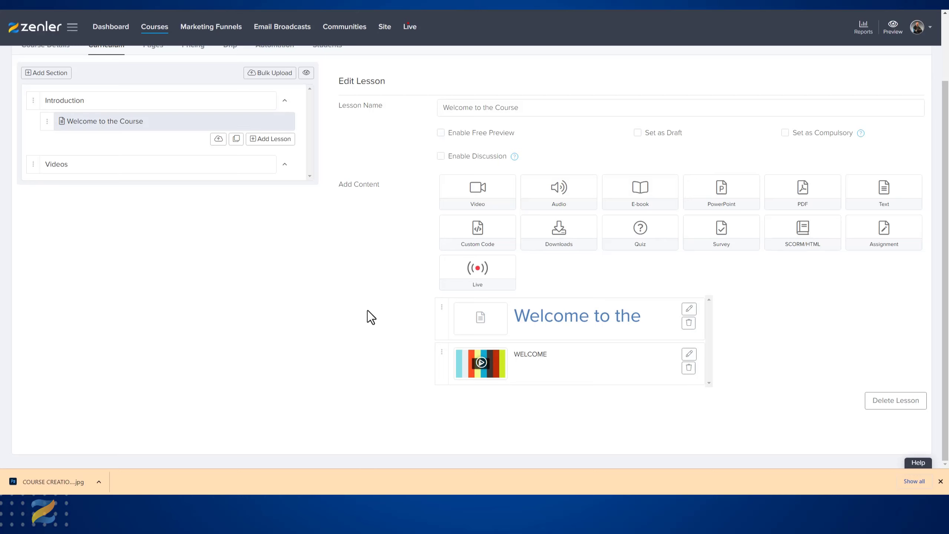
pyautogui.scroll(1, 370, 314)
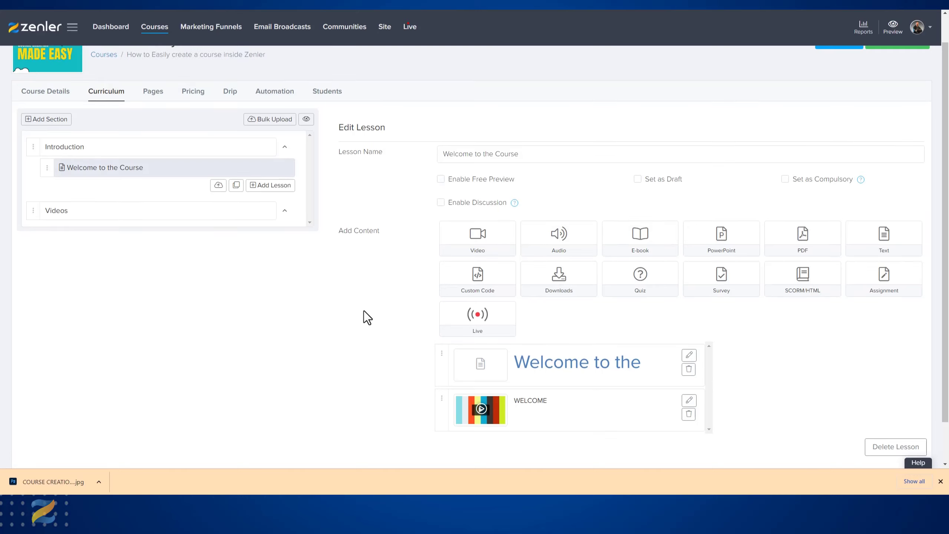
pyautogui.scroll(-1, 363, 310)
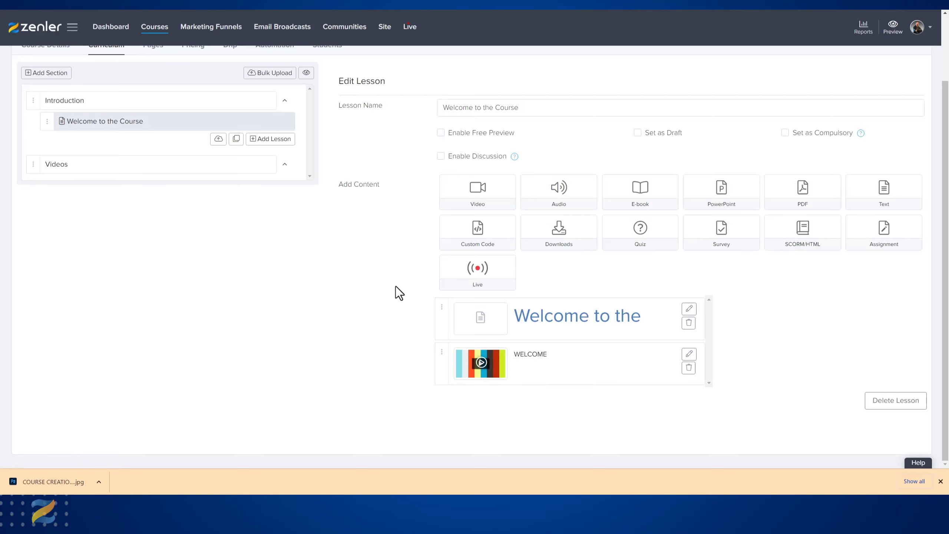
# - Bulk upload TEST1.mp4 and TEST2.mp4 as lessons in the Videos section and open the TEST1 lesson
pyautogui.scroll(1, 394, 305)
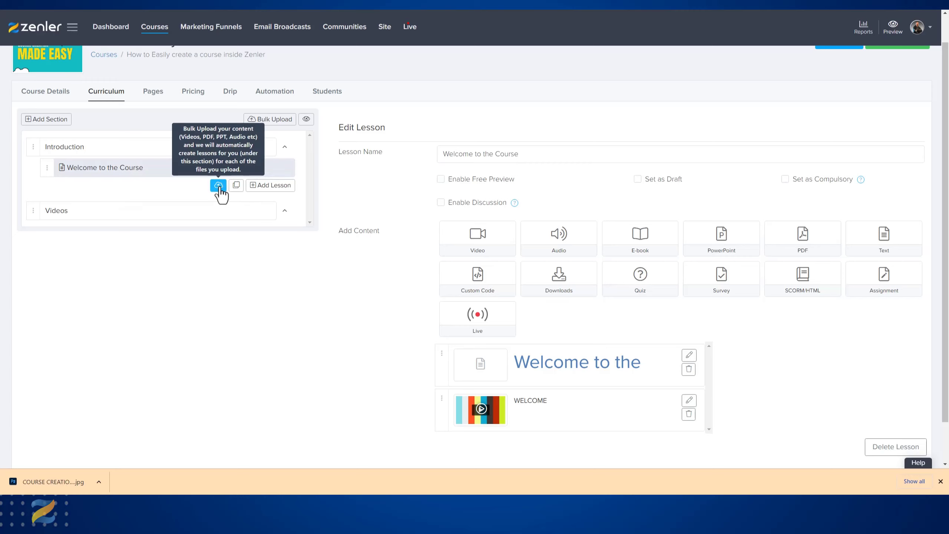
pyautogui.click(286, 212)
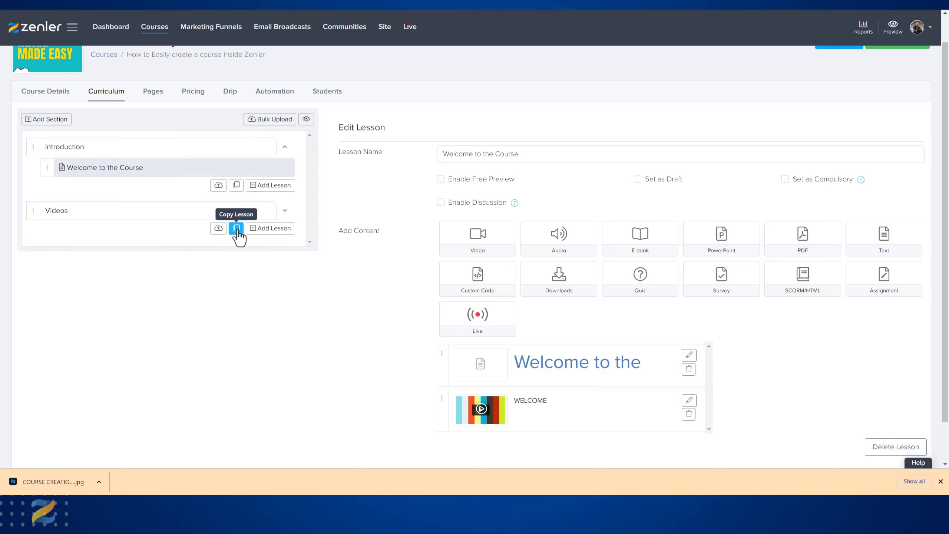
pyautogui.click(218, 229)
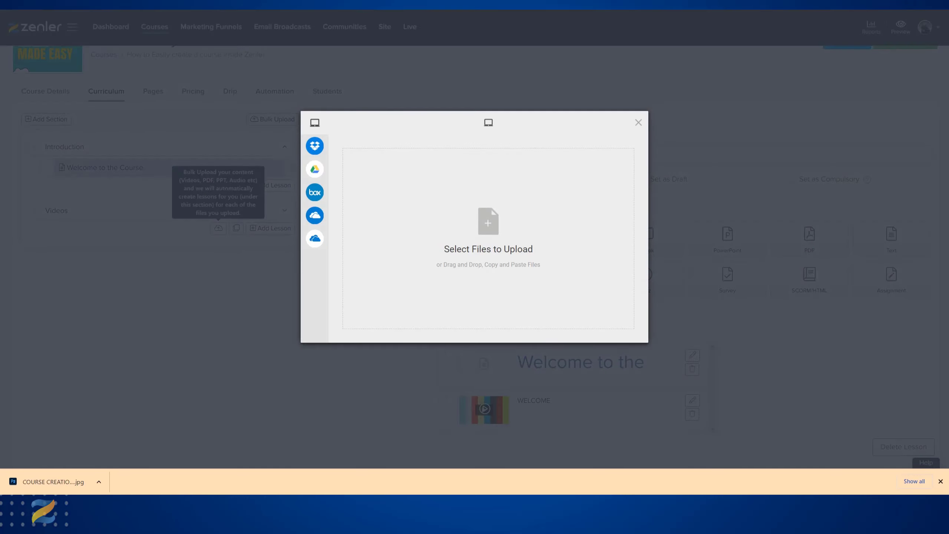
pyautogui.moveTo(948, 217); pyautogui.dragTo(461, 214)
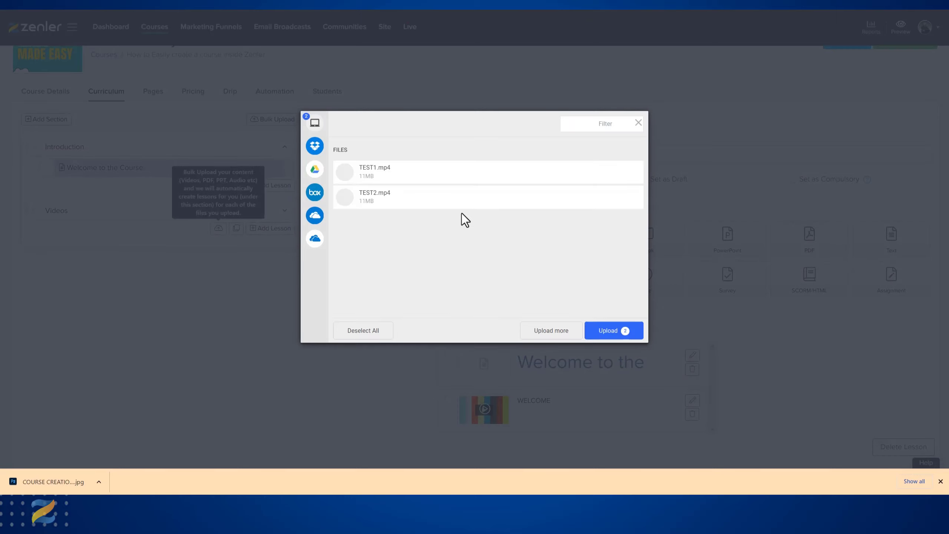
pyautogui.click(606, 332)
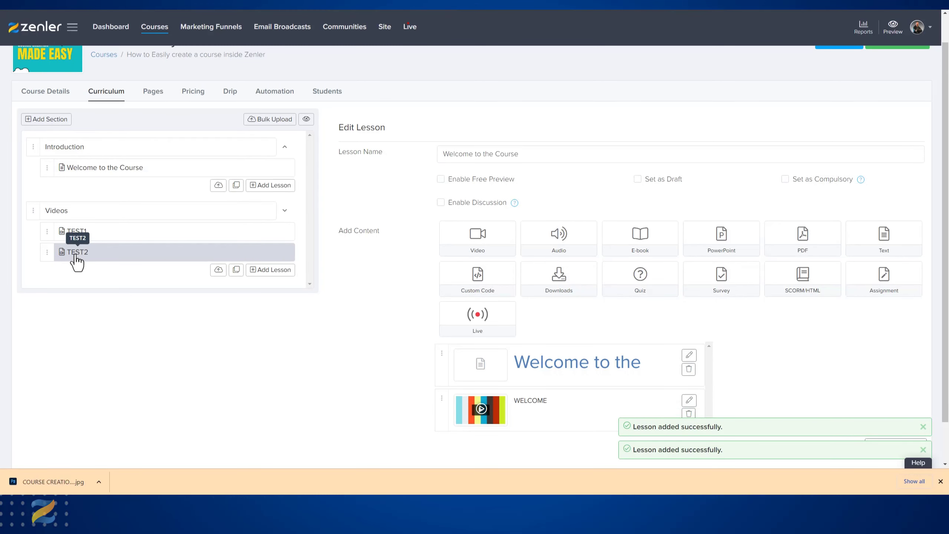
pyautogui.click(80, 231)
pyautogui.scroll(1, 448, 355)
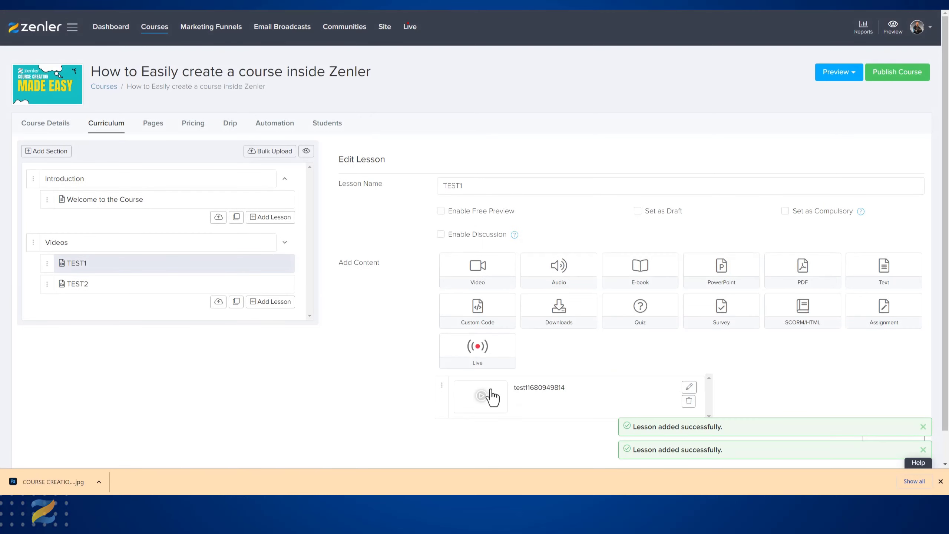
# - Rename the TEST2 lesson as "Workshop 2" and save the change
pyautogui.click(133, 287)
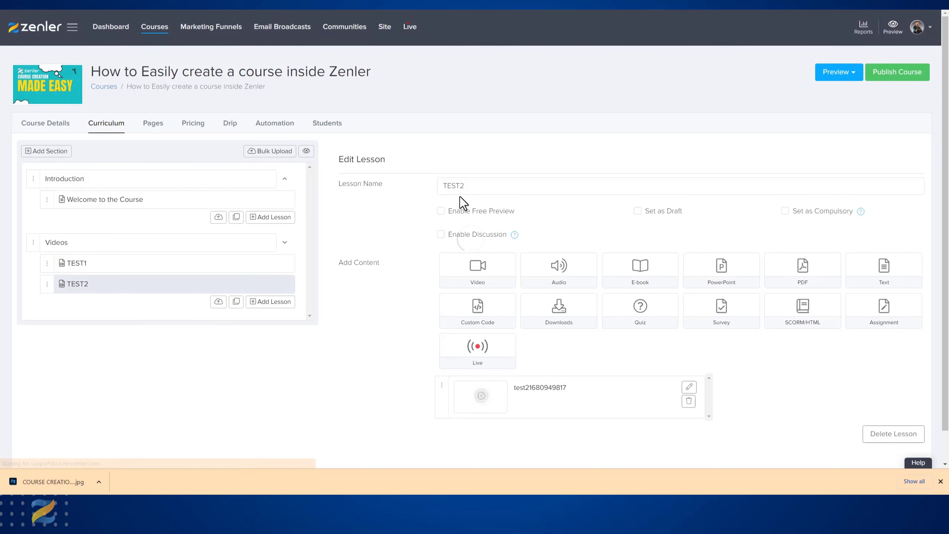
pyautogui.doubleClick(471, 186)
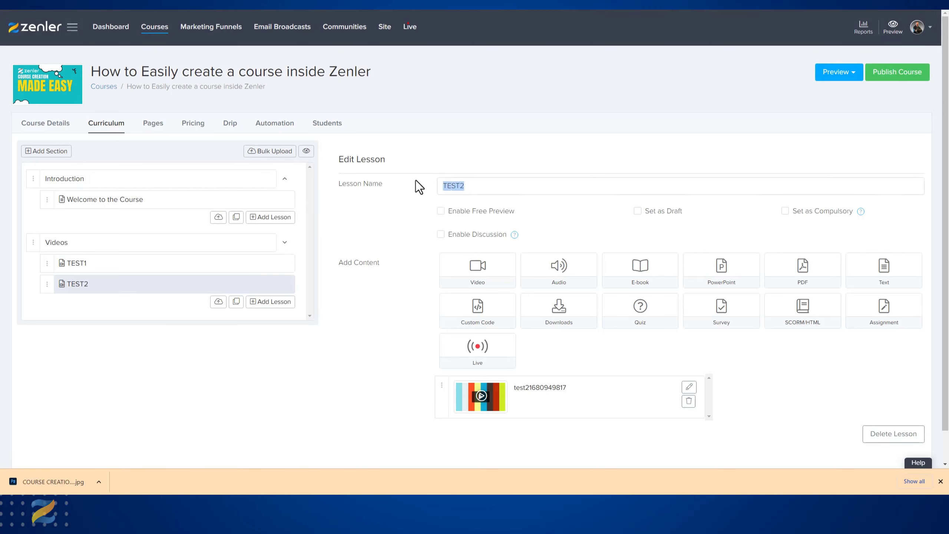
pyautogui.write('Wor')
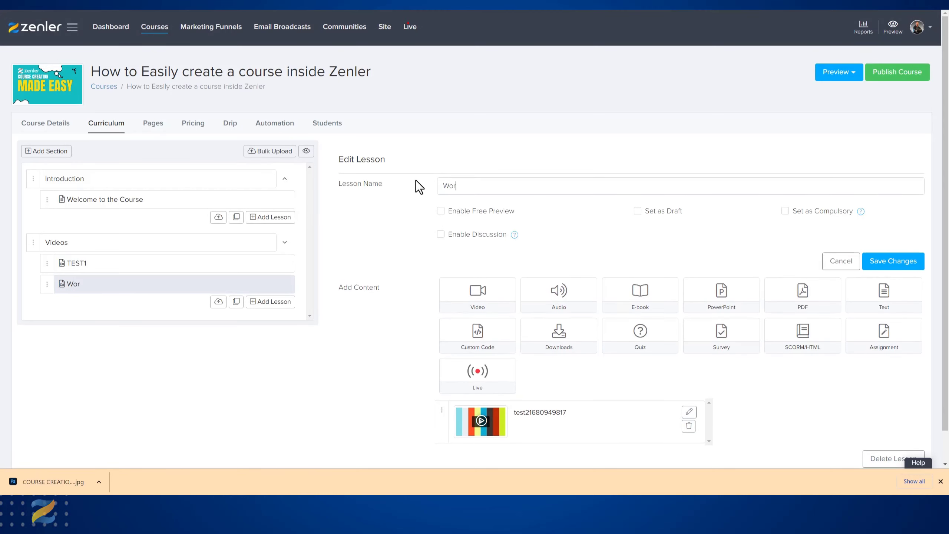
pyautogui.write('kshop 2')
pyautogui.click(877, 264)
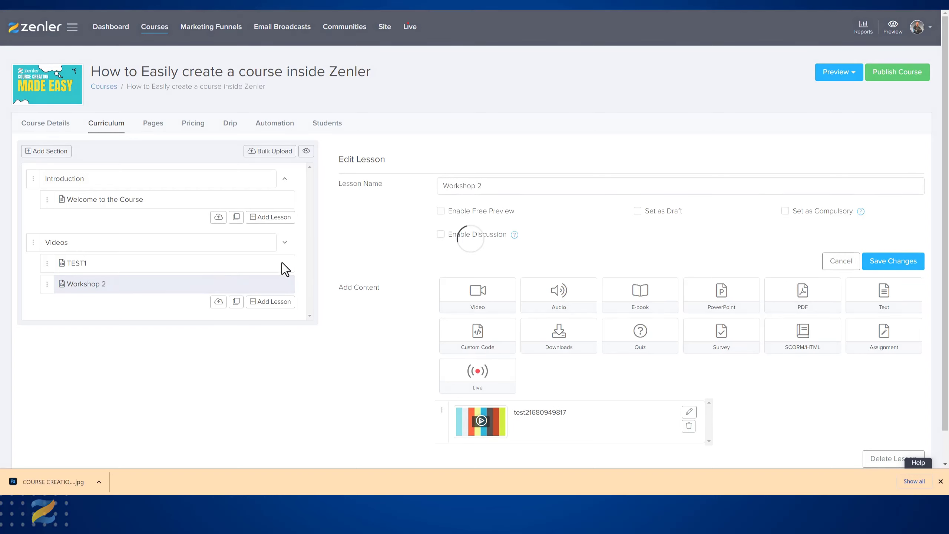
# - Rename the TEST1 lesson as "Workshop 1" and save the change
pyautogui.click(178, 271)
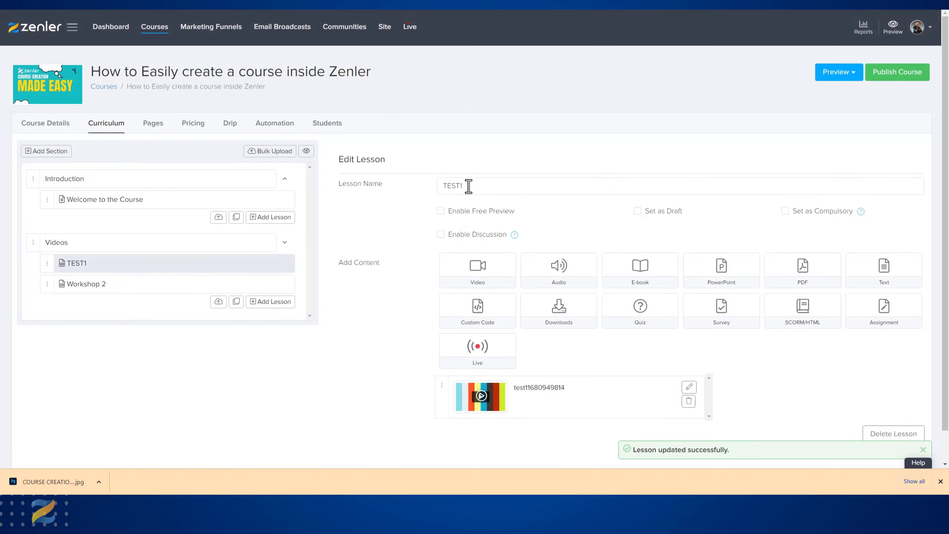
pyautogui.write('W')
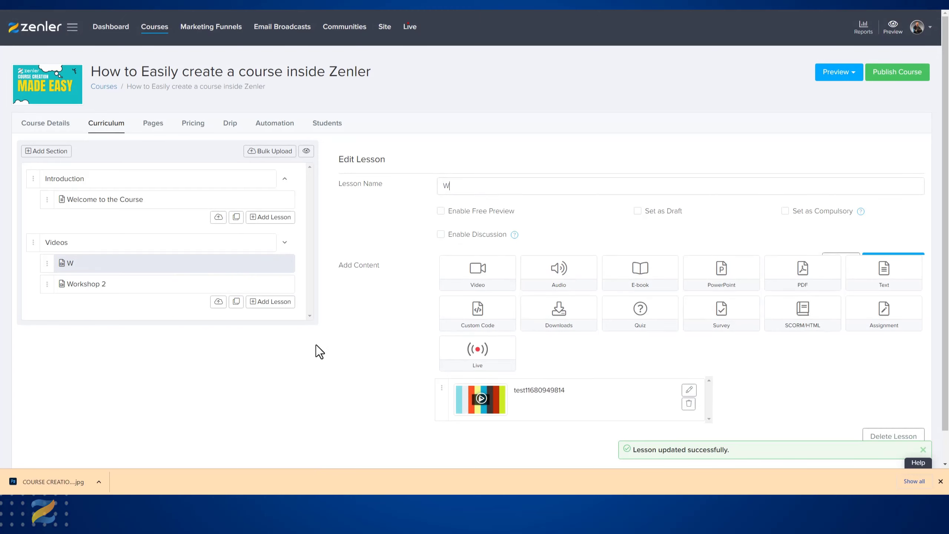
pyautogui.write('orkshop 1')
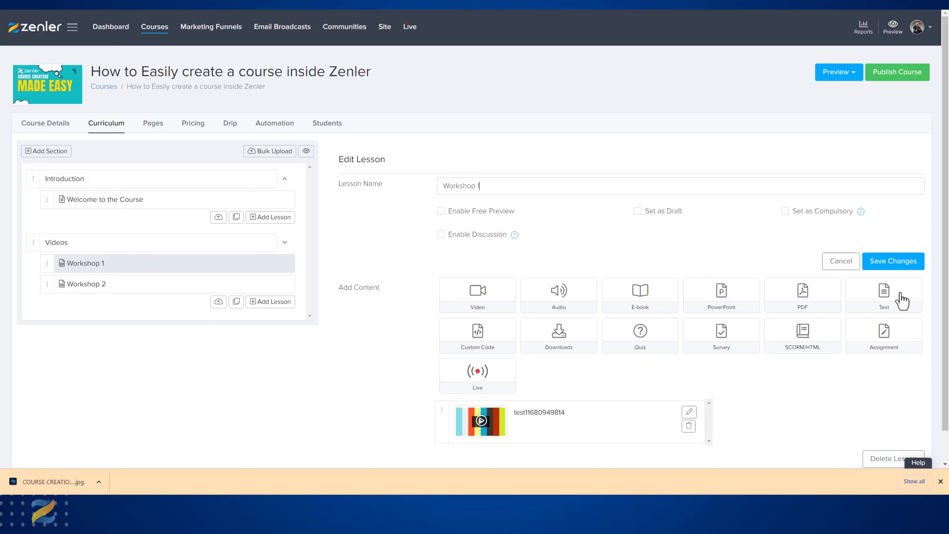
pyautogui.click(893, 263)
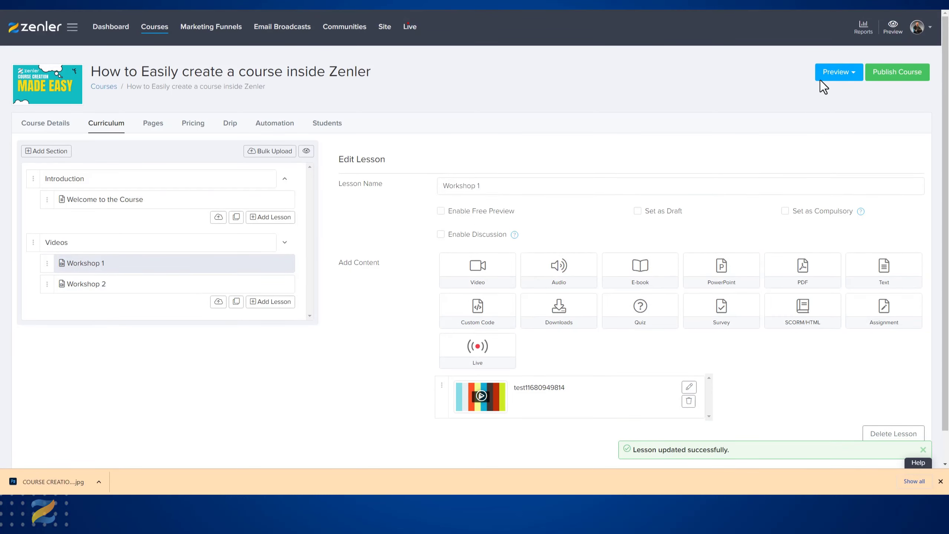
# - Preview the curriculum as a student and open the Welcome to the Course lesson in the Introduction section
pyautogui.click(306, 151)
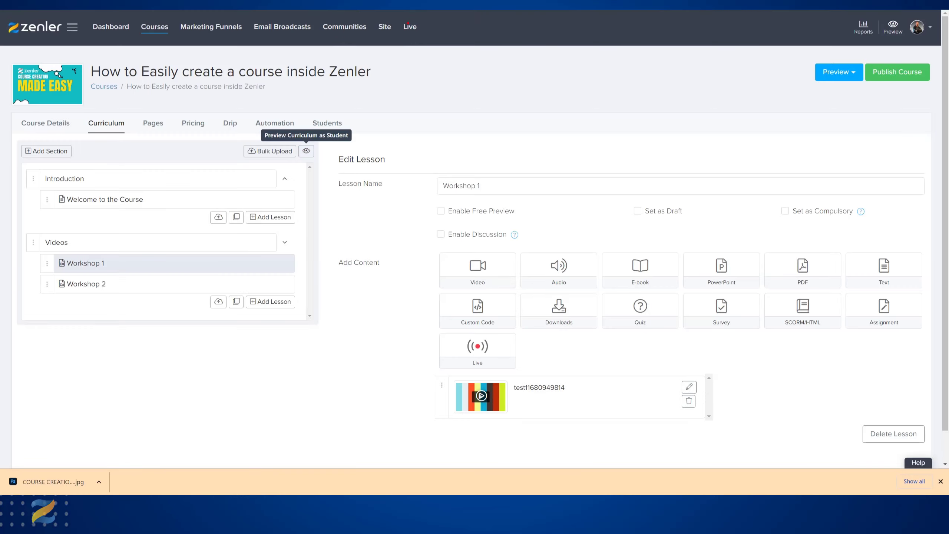
pyautogui.hotkey('ctrl', 'Tab')
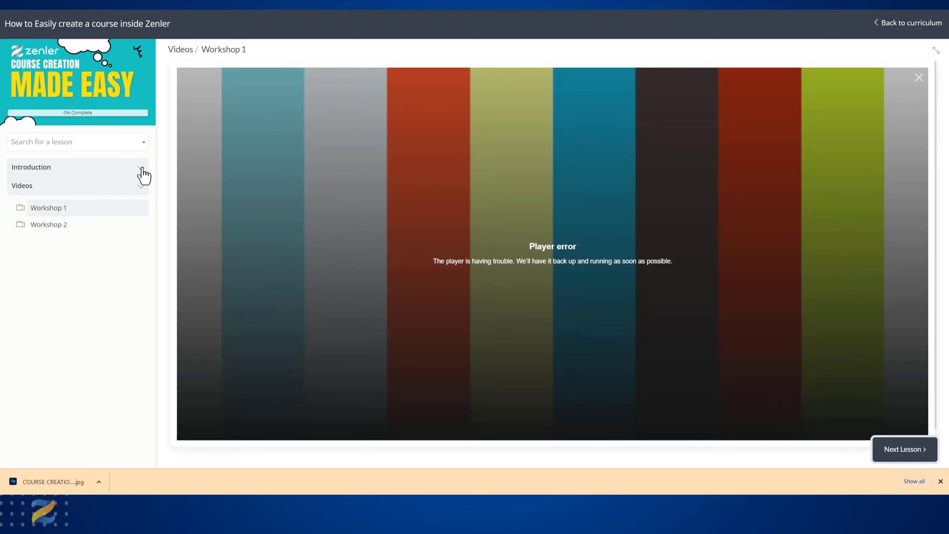
pyautogui.click(127, 174)
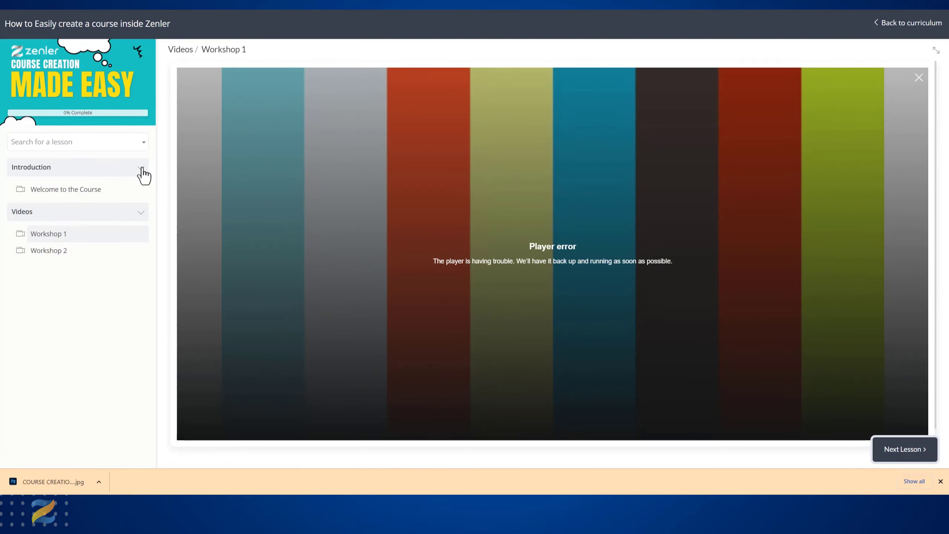
pyautogui.click(87, 192)
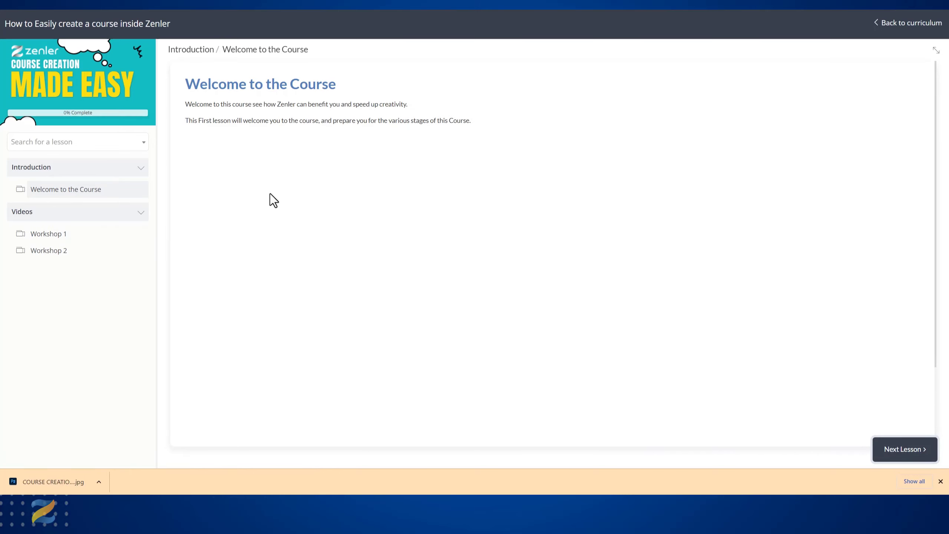
# - Check the welcome lesson's text and video playback in the student preview, and return to the curriculum editor
pyautogui.scroll(-3, 448, 251)
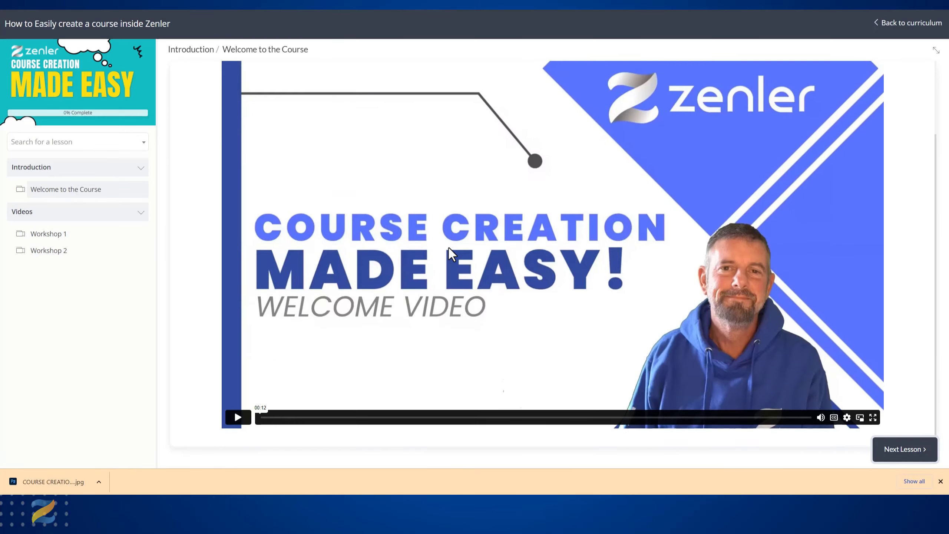
pyautogui.scroll(3, 448, 250)
pyautogui.moveTo(190, 88); pyautogui.dragTo(470, 119)
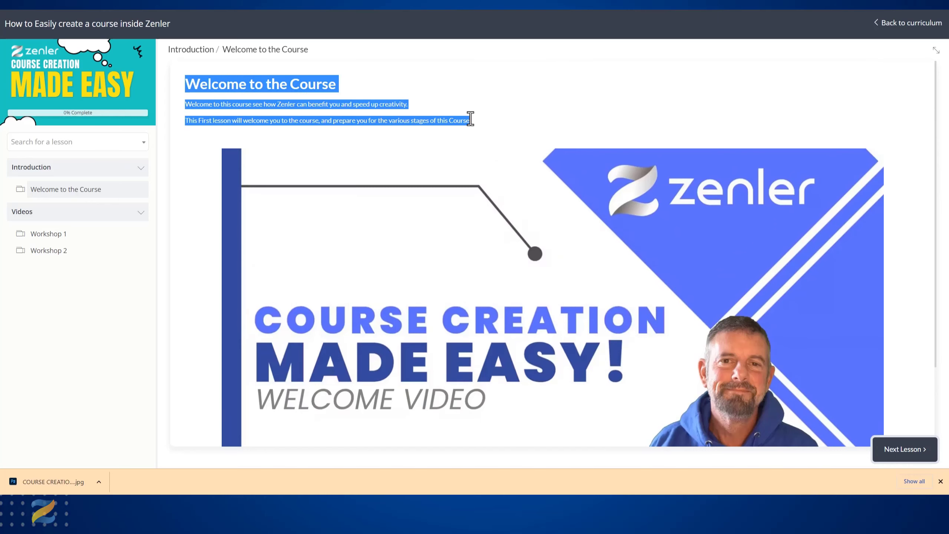
pyautogui.scroll(-3, 498, 233)
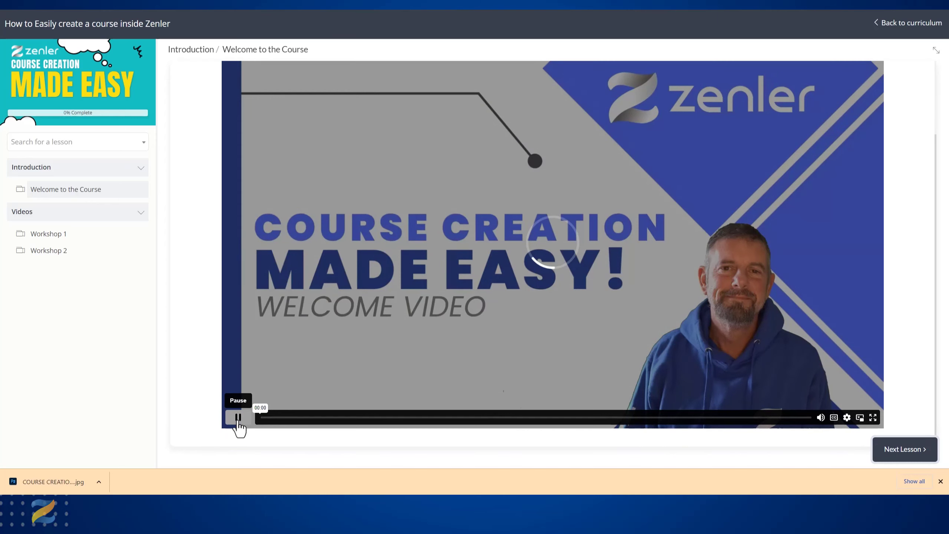
pyautogui.click(238, 417)
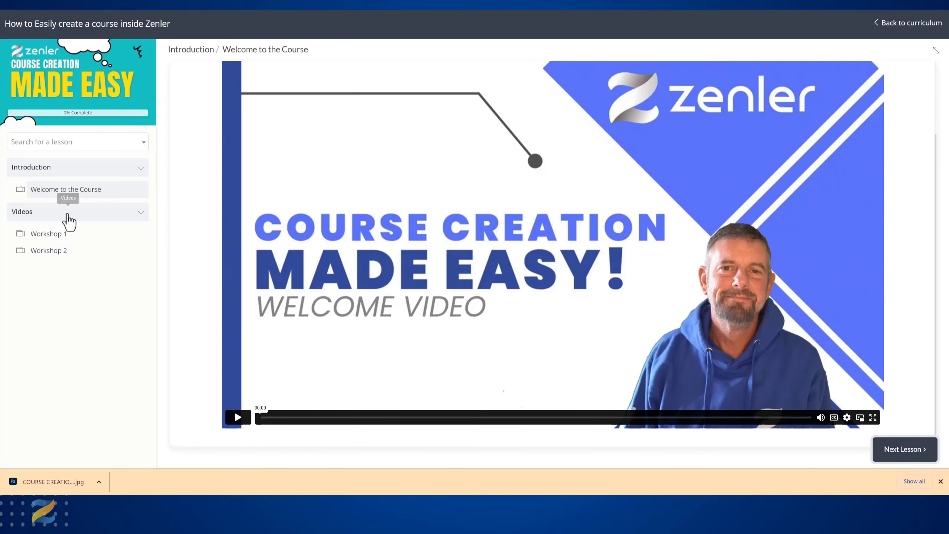
pyautogui.hotkey('ctrl', 'w')
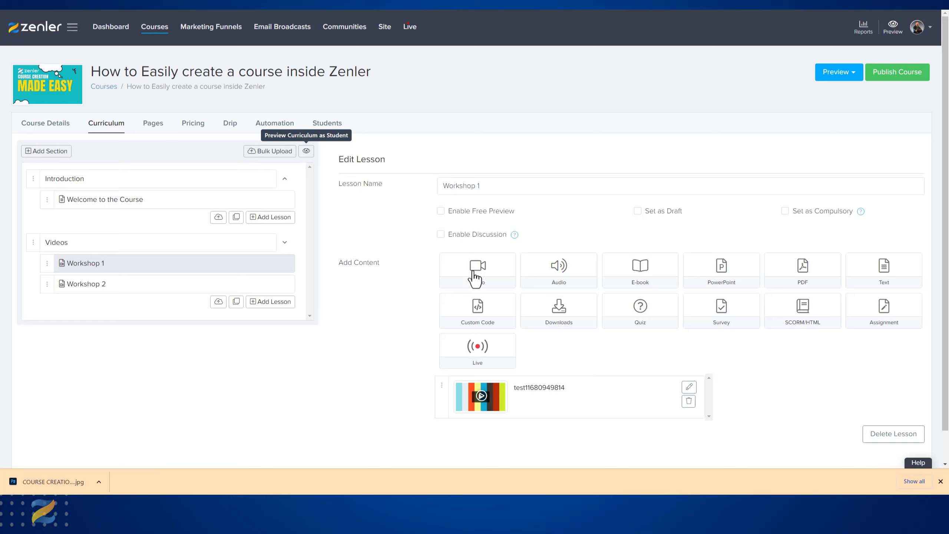